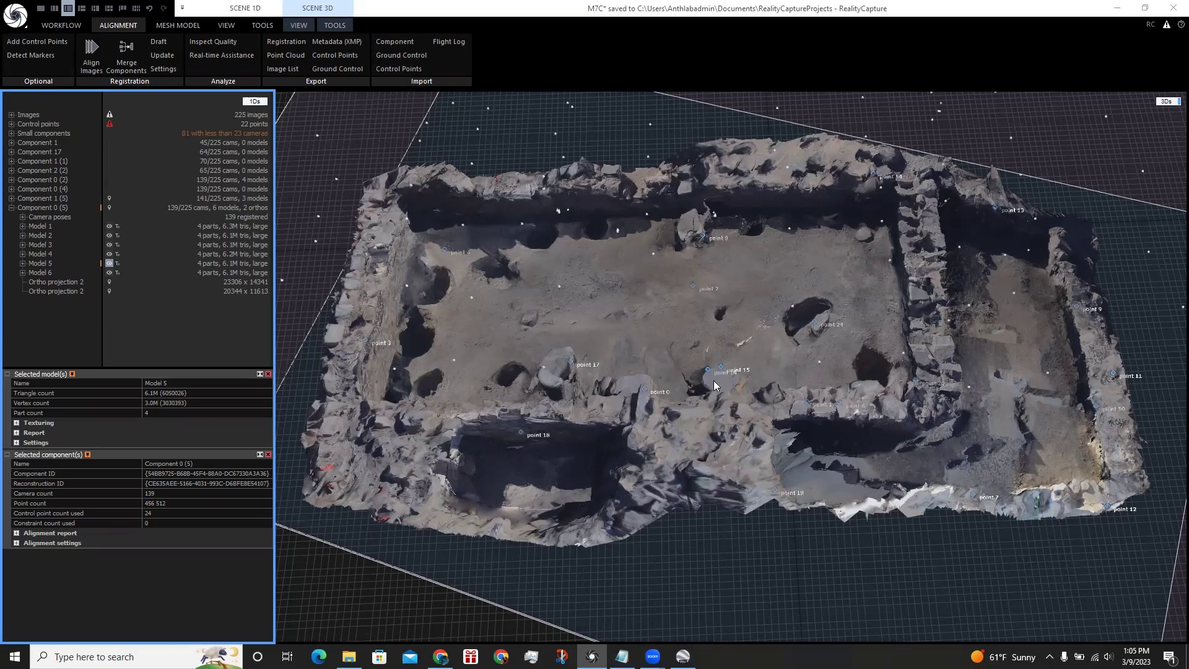
Step: Switch from RealityCapture to the Google Earth Pro window with the saved Corner placemarks
key(alt+Tab)
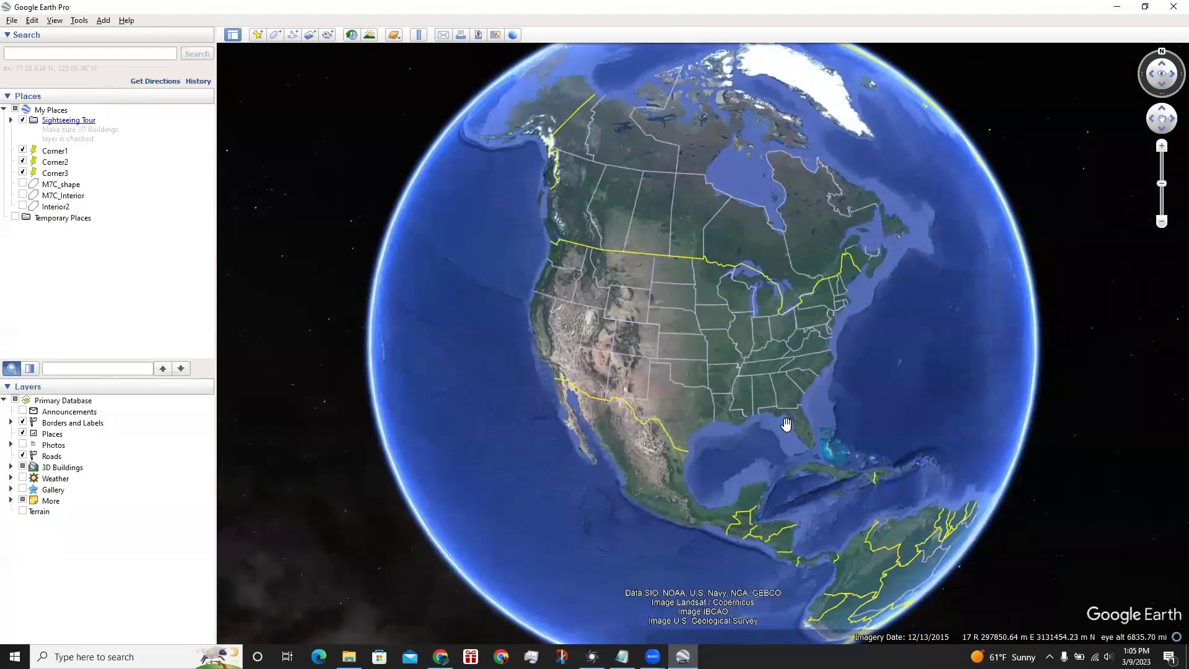
Step: Fly to the Corner1 placemark and bring up Google Earth's Options to show Universal Transverse Mercator coordinates
double_click(65, 154)
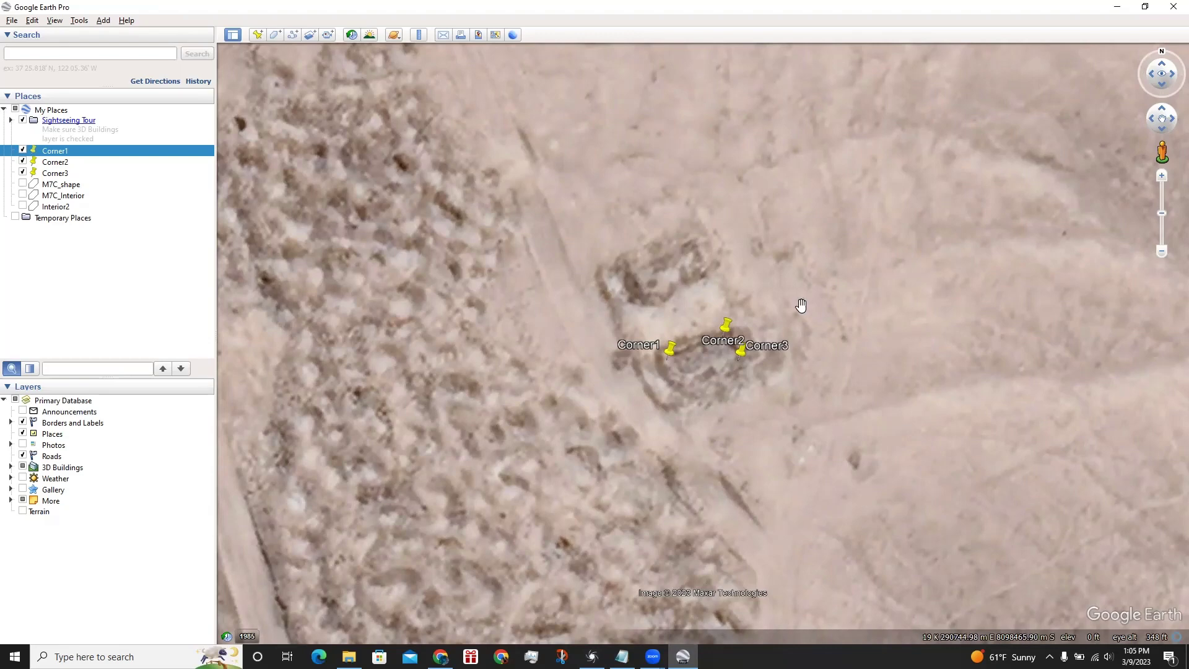
click(79, 20)
click(102, 119)
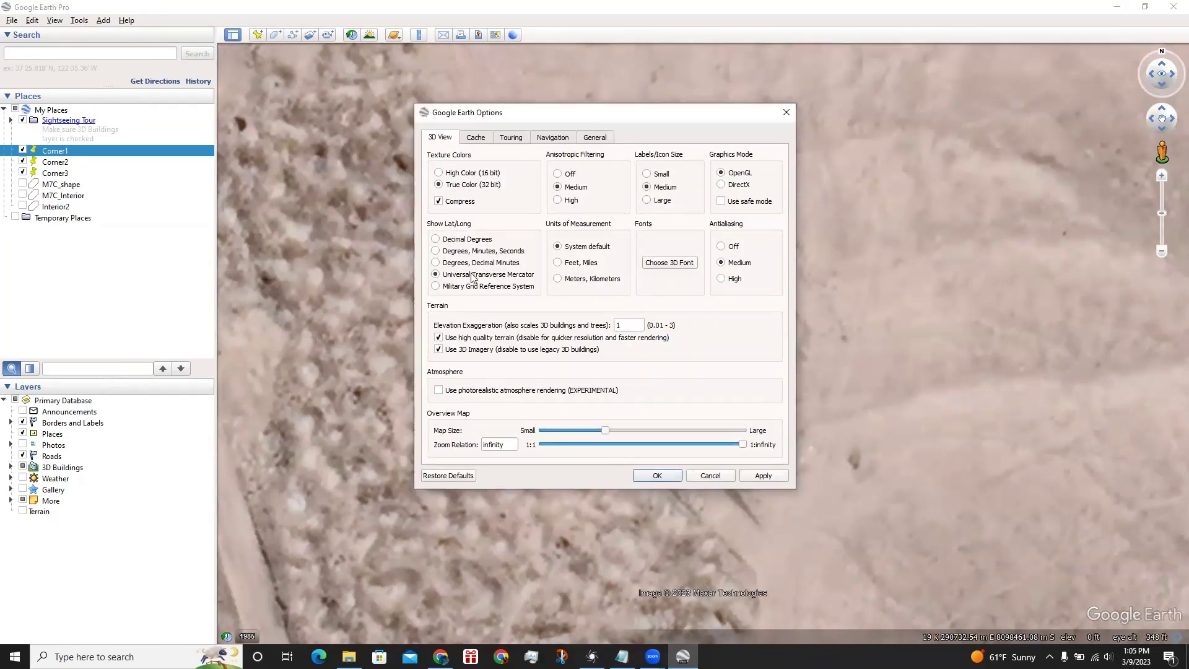
Step: Apply the UTM coordinate display and zoom in on Corner1–Corner3 around the excavated structure
click(669, 474)
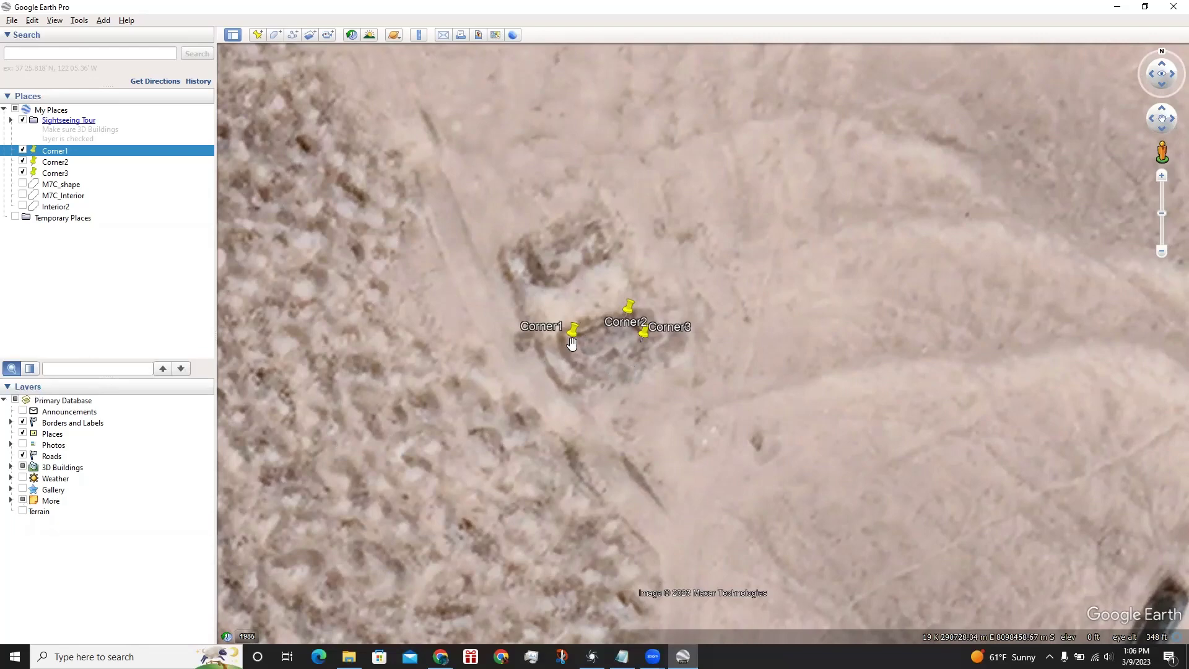
scroll(596, 363, up, 1)
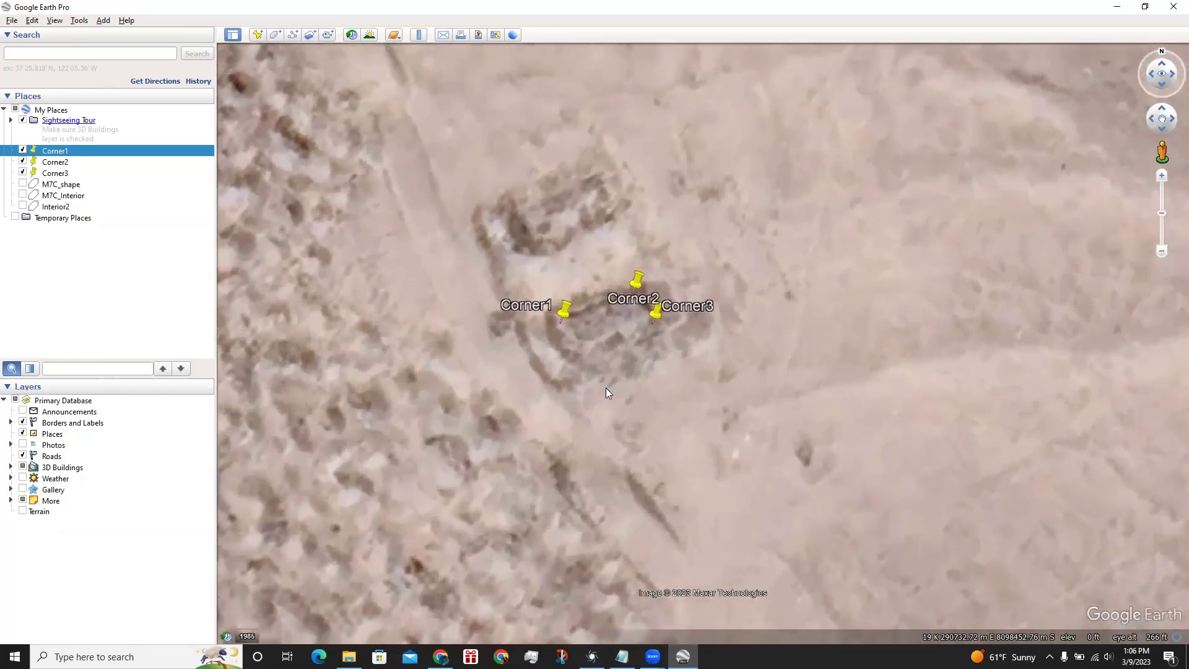
scroll(605, 387, up, 1)
scroll(609, 358, up, 2)
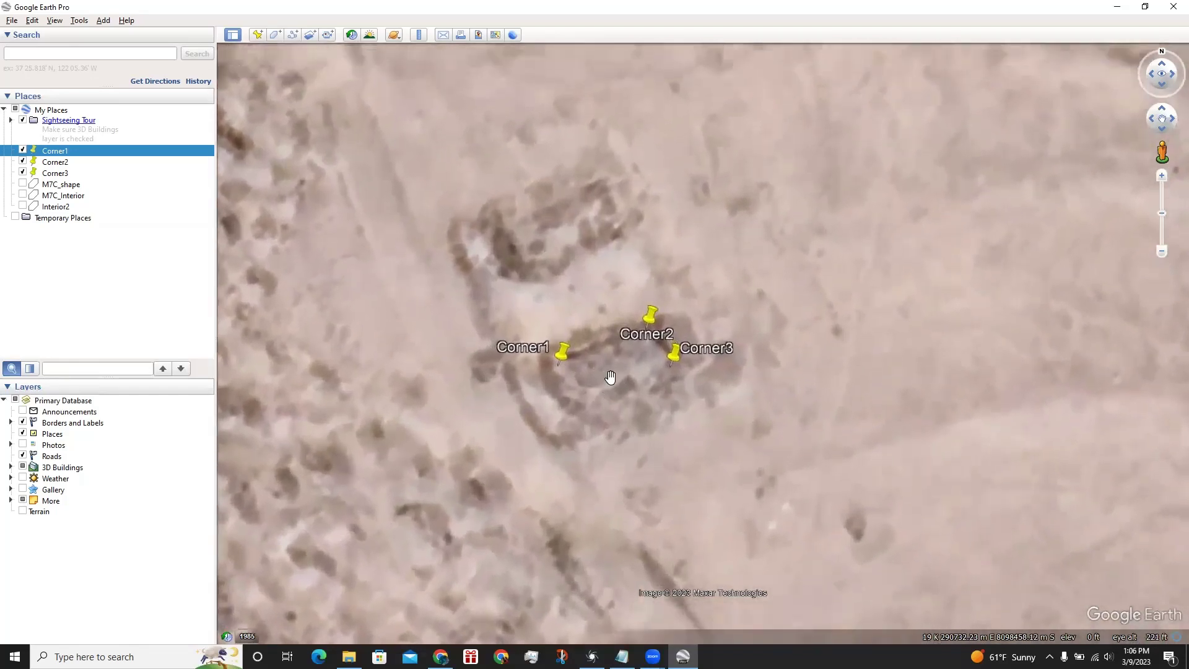
scroll(636, 376, up, 2)
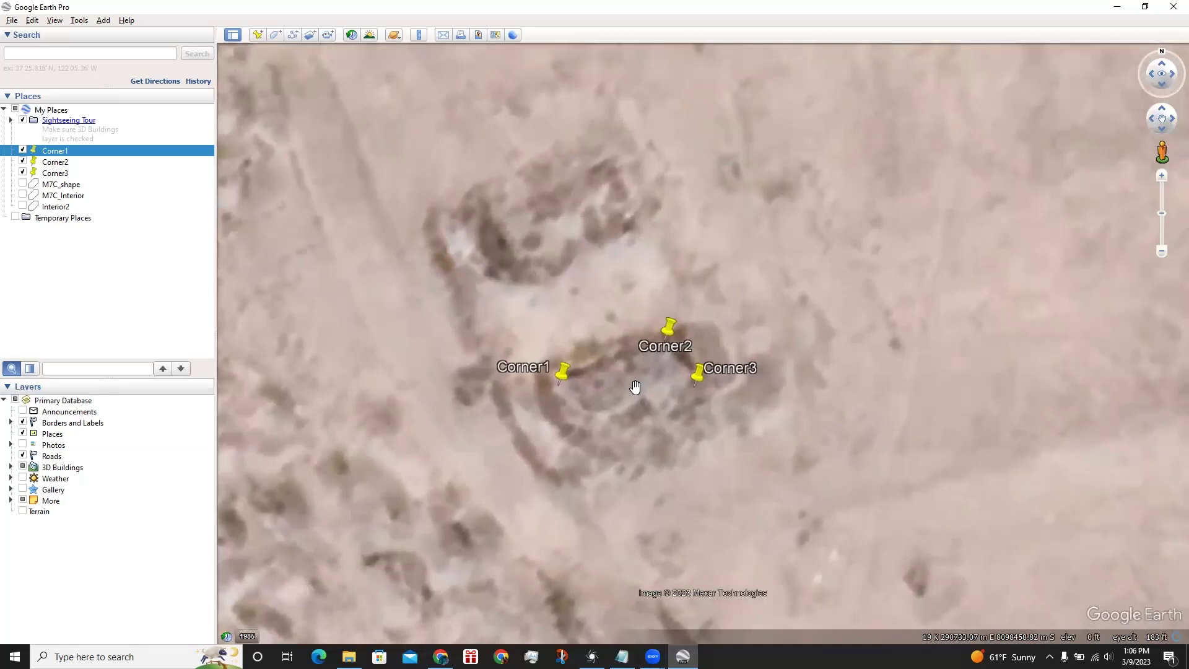
drag(620, 318, 665, 398)
scroll(625, 361, up, 1)
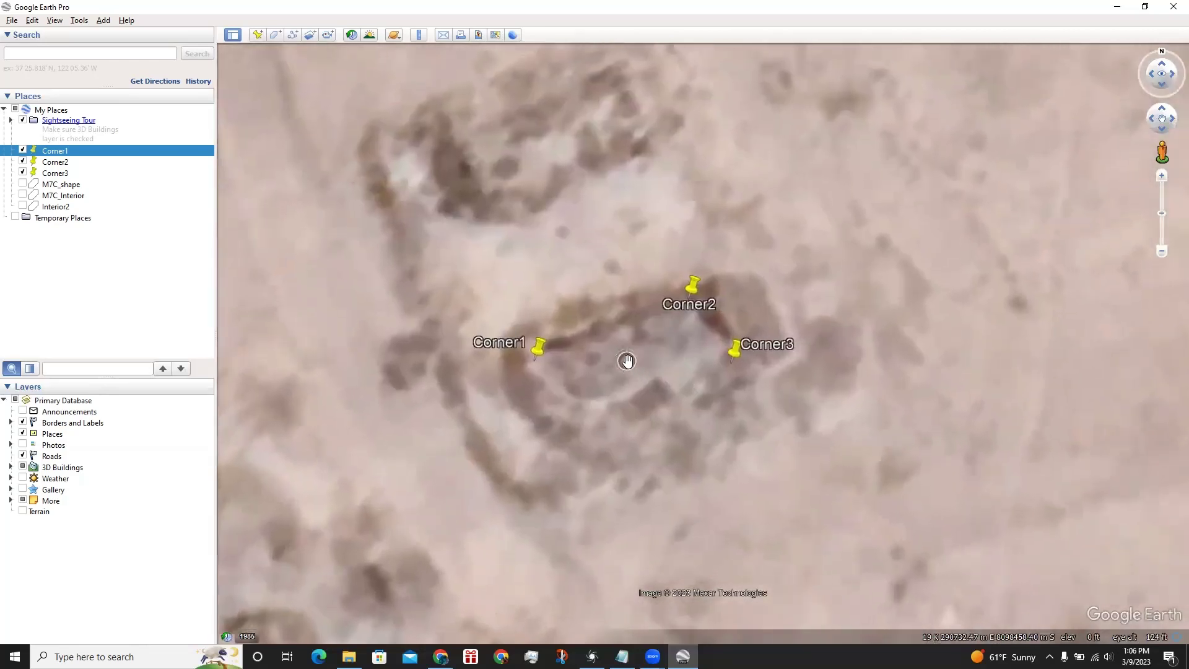
drag(636, 353, 660, 376)
scroll(640, 386, up, 1)
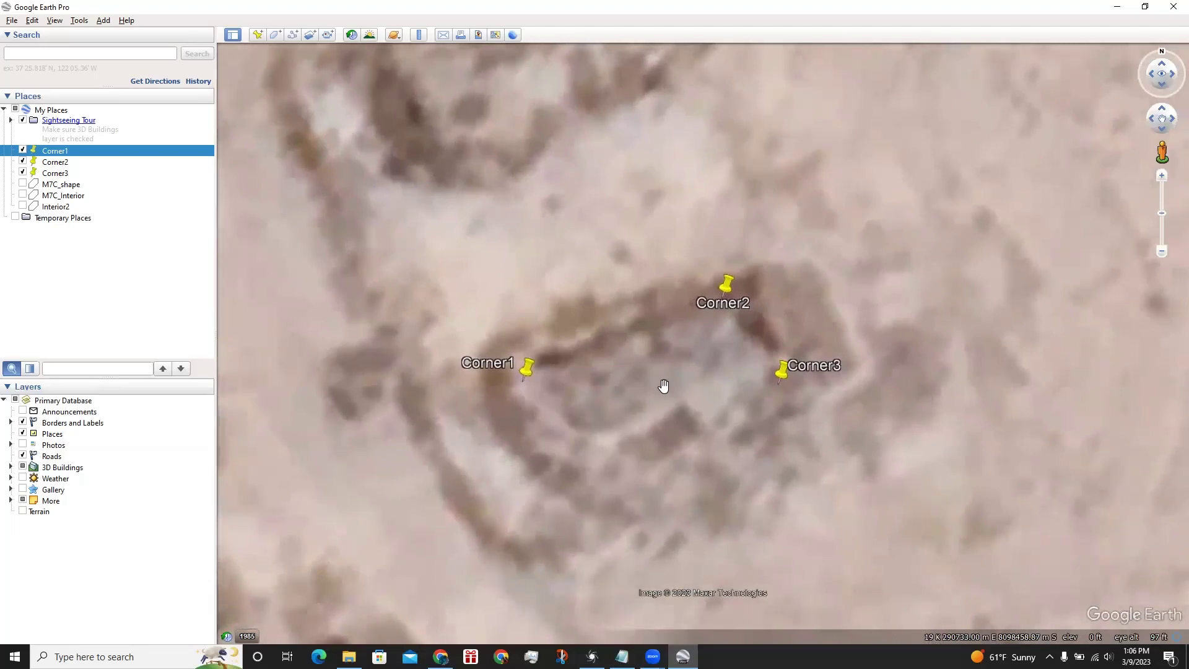
drag(676, 403, 668, 388)
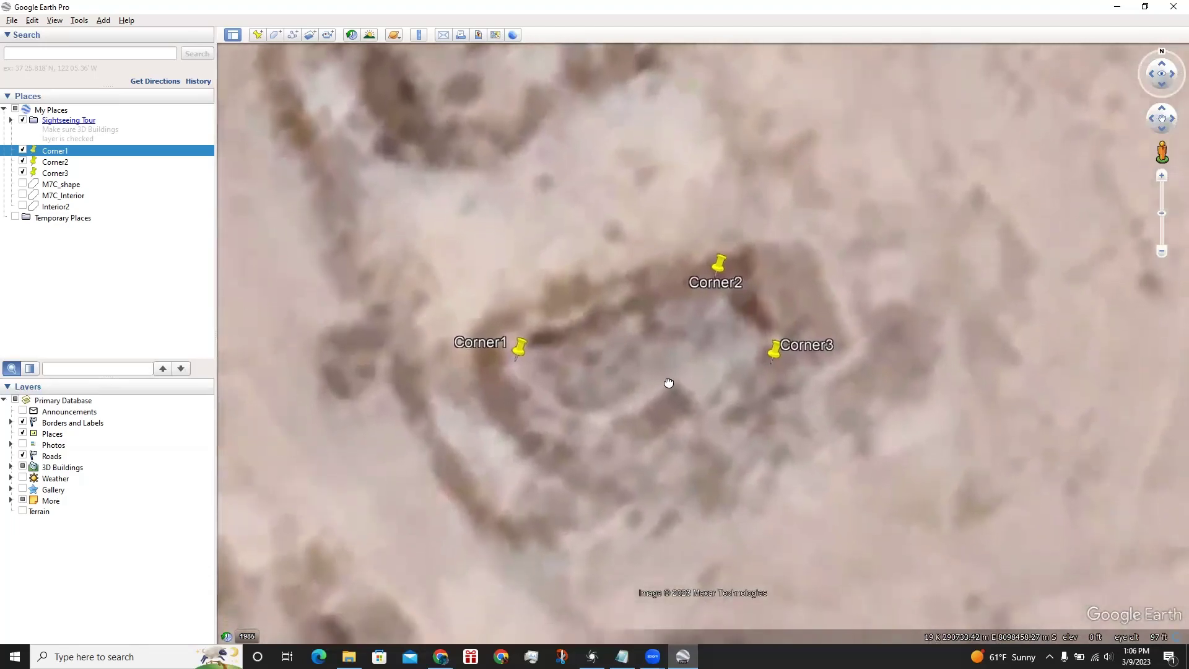
Step: Add a placemark named Corner4 at the structure's fourth corner below Corner1
click(258, 36)
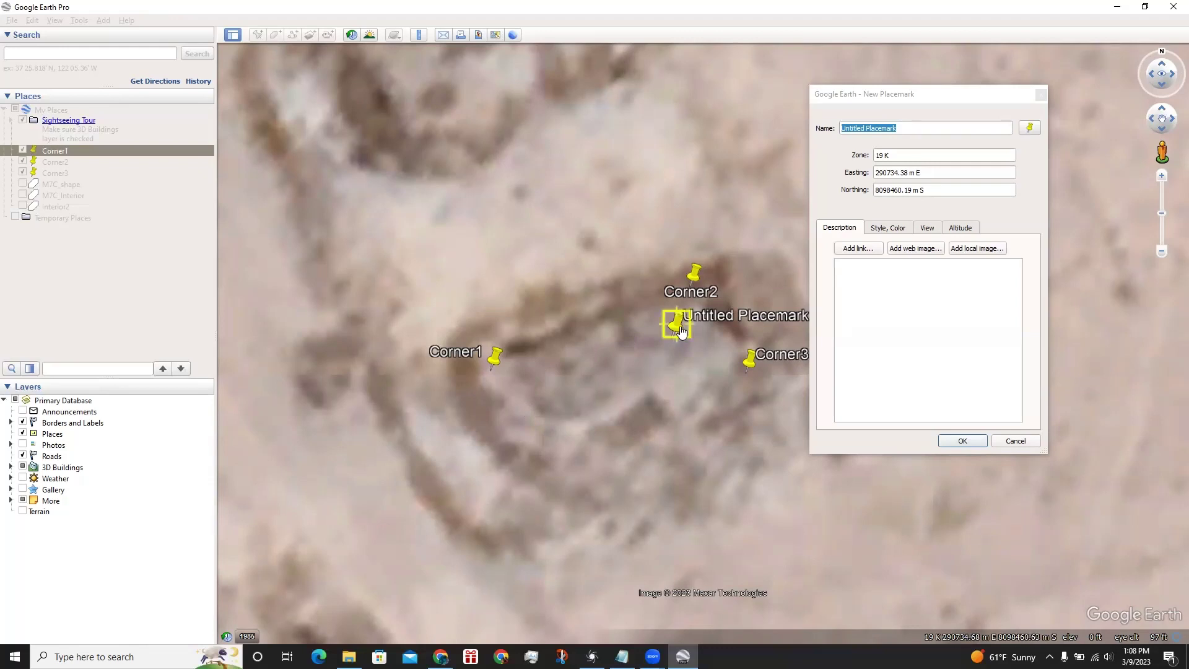
drag(675, 343, 535, 462)
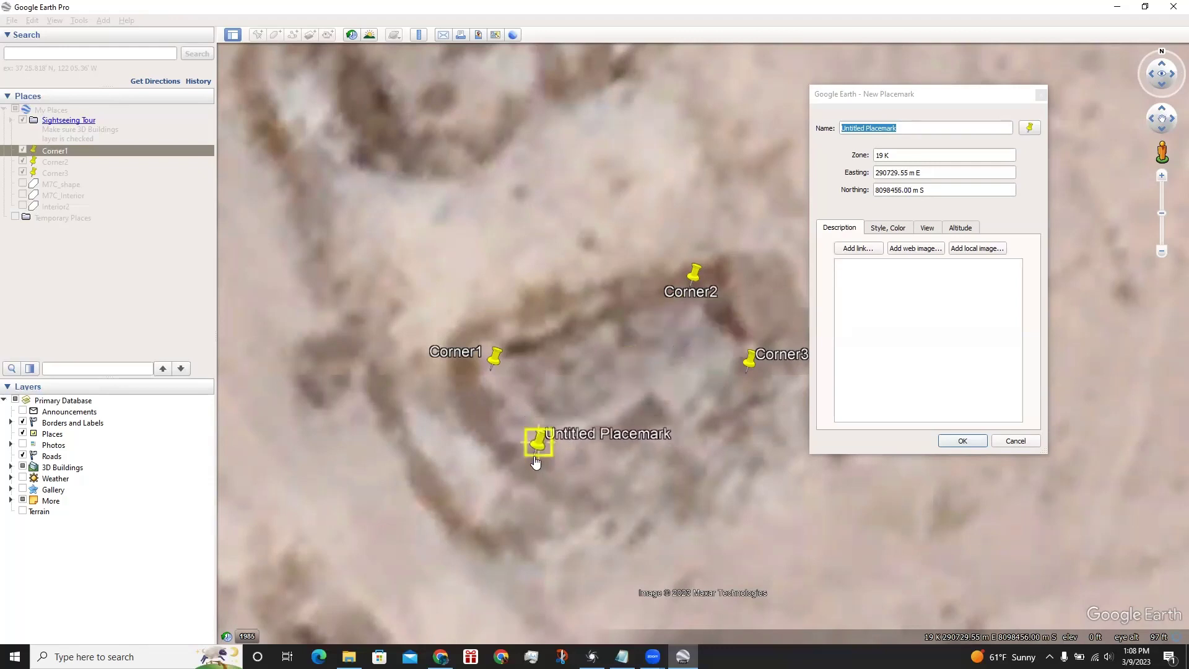
key(BackSpace)
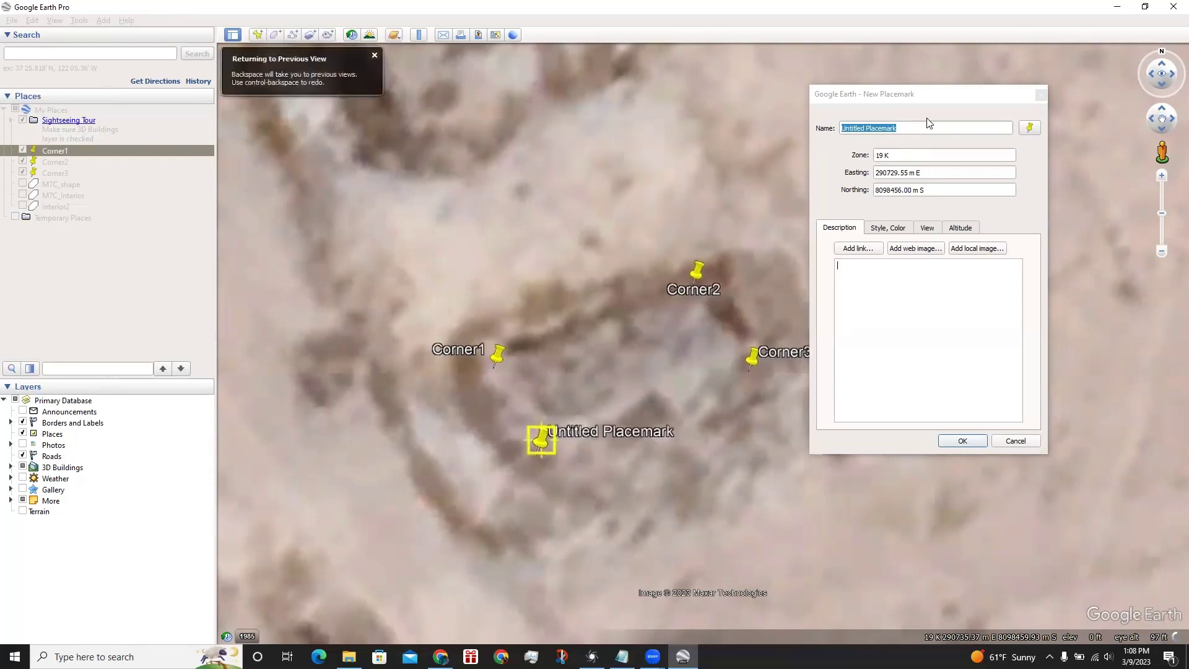
double_click(901, 131)
key(BackSpace)
key(BackSpace)
key(BackSpace)
key(BackSpace)
key(BackSpace)
key(BackSpace)
key(BackSpace)
key(BackSpace)
key(BackSpace)
key(BackSpace)
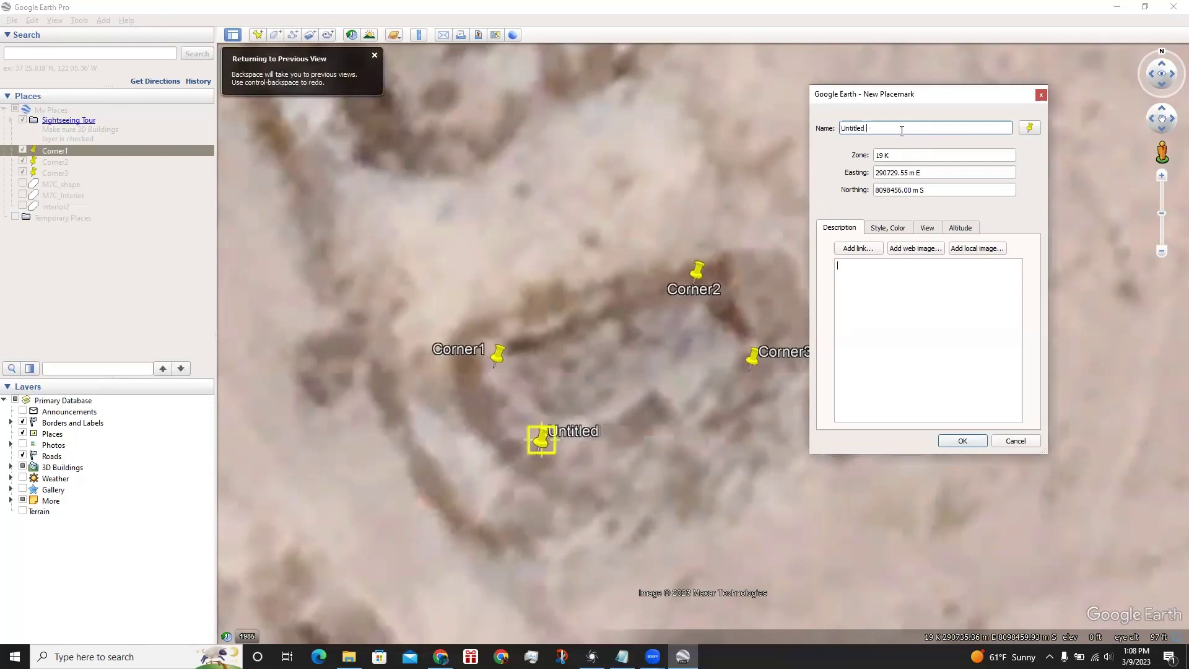
text(Corner4)
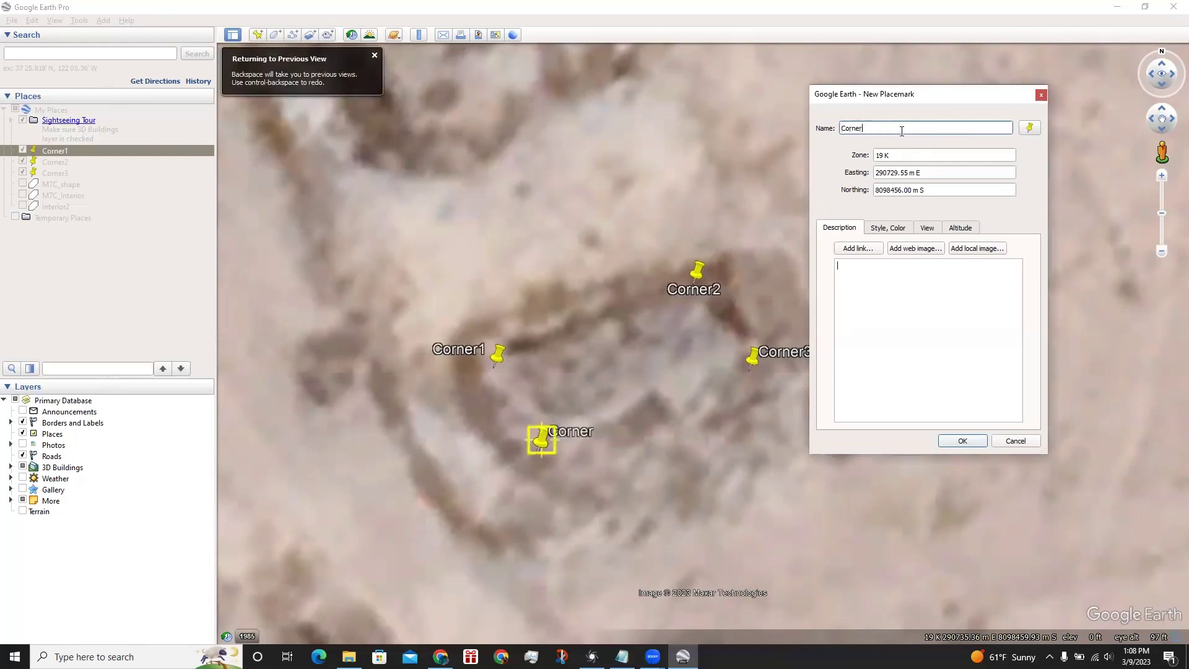
click(962, 440)
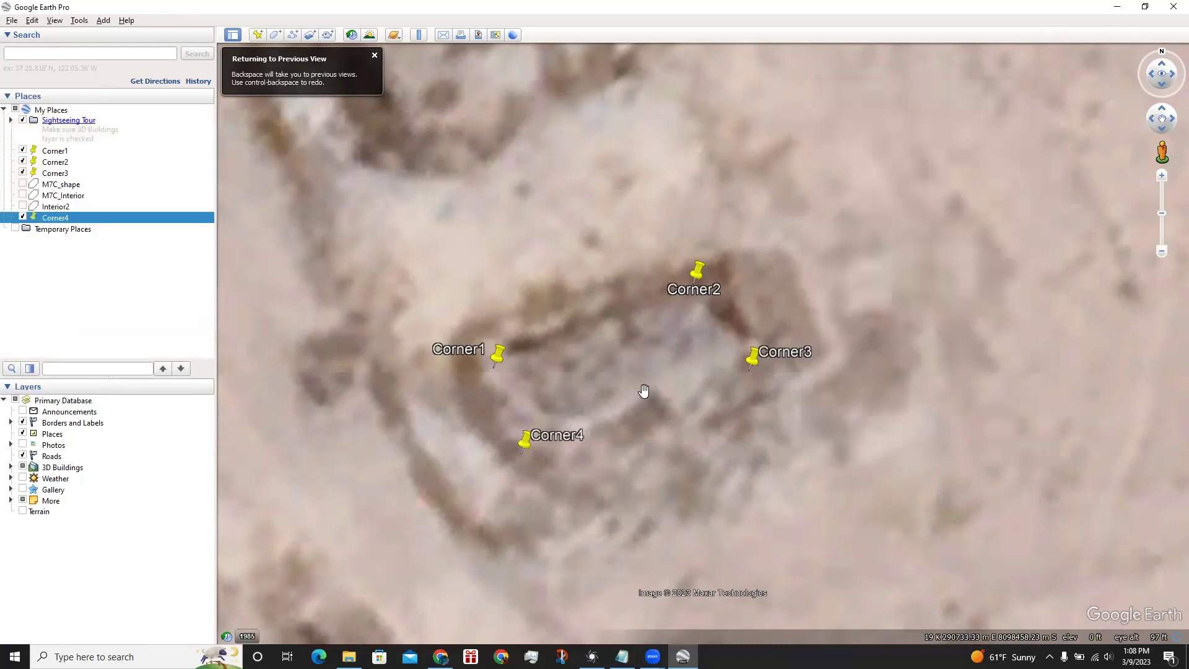
Step: Show Corner4's properties: zone 19 K, 290729.00 m E, 8098456.00 m S
right_click(91, 219)
click(132, 384)
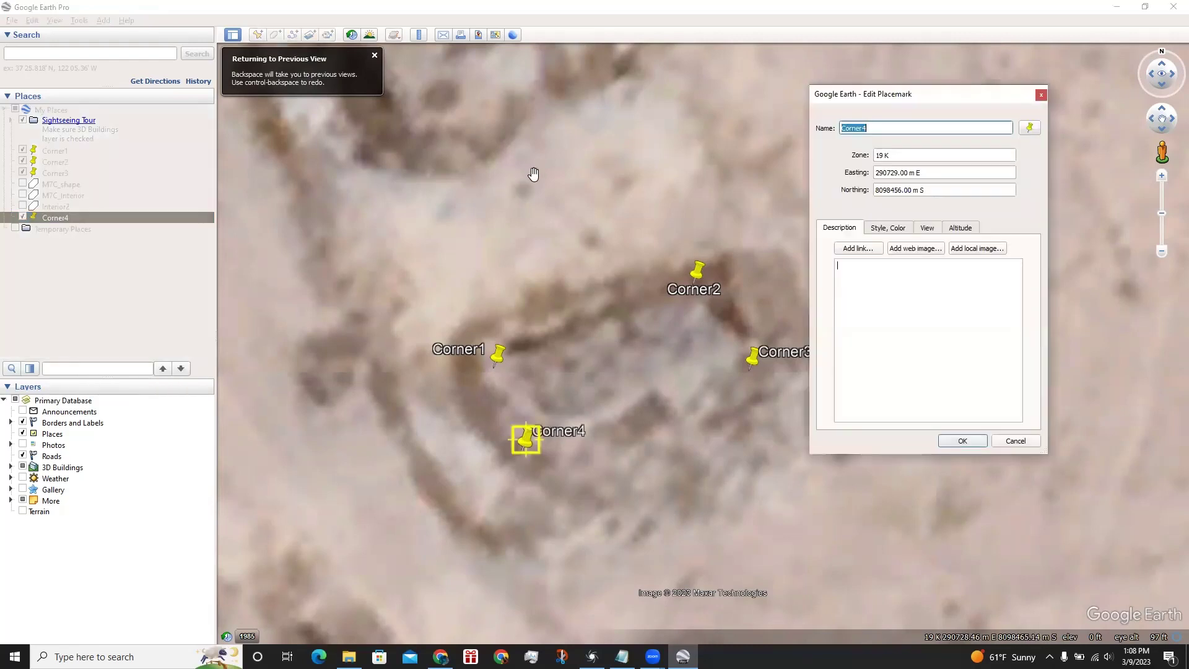
drag(851, 105, 820, 126)
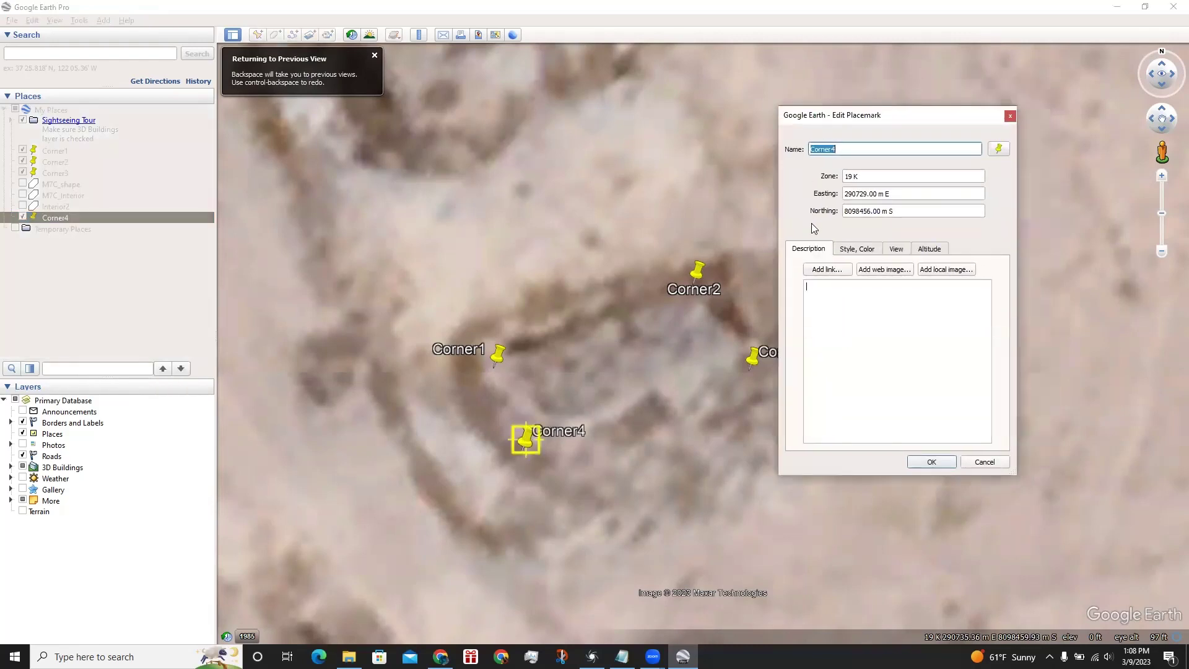
click(523, 444)
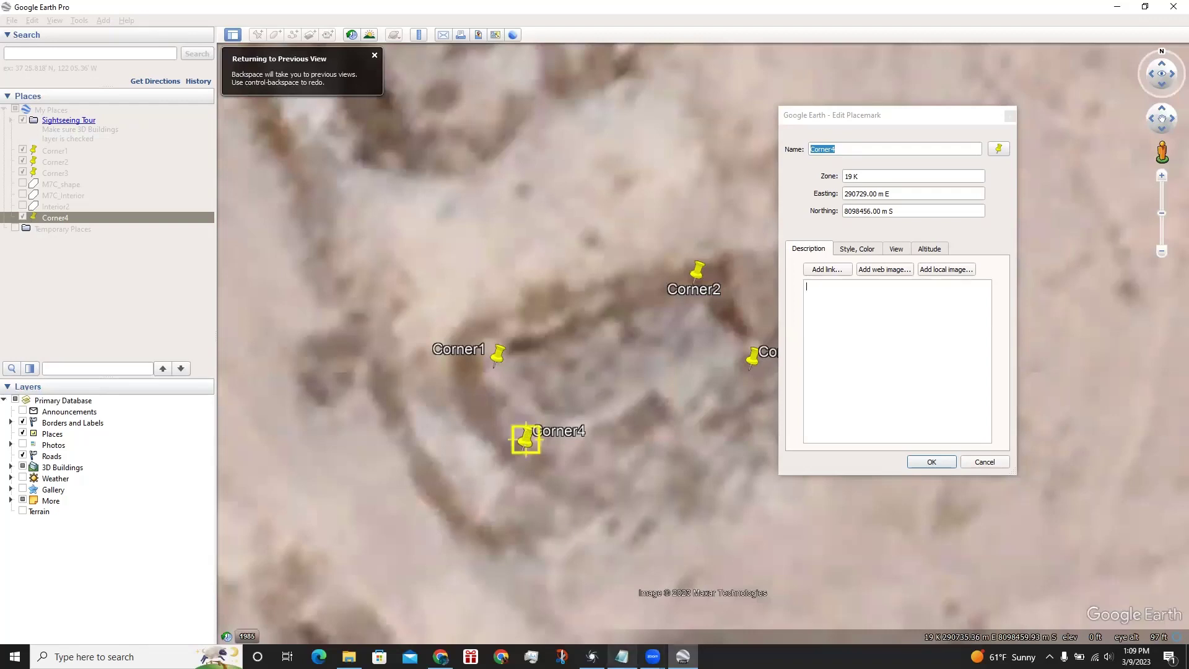
Step: Start a GCP4 line in M7C_GCP.csv with Corner4's easting 290729
click(622, 656)
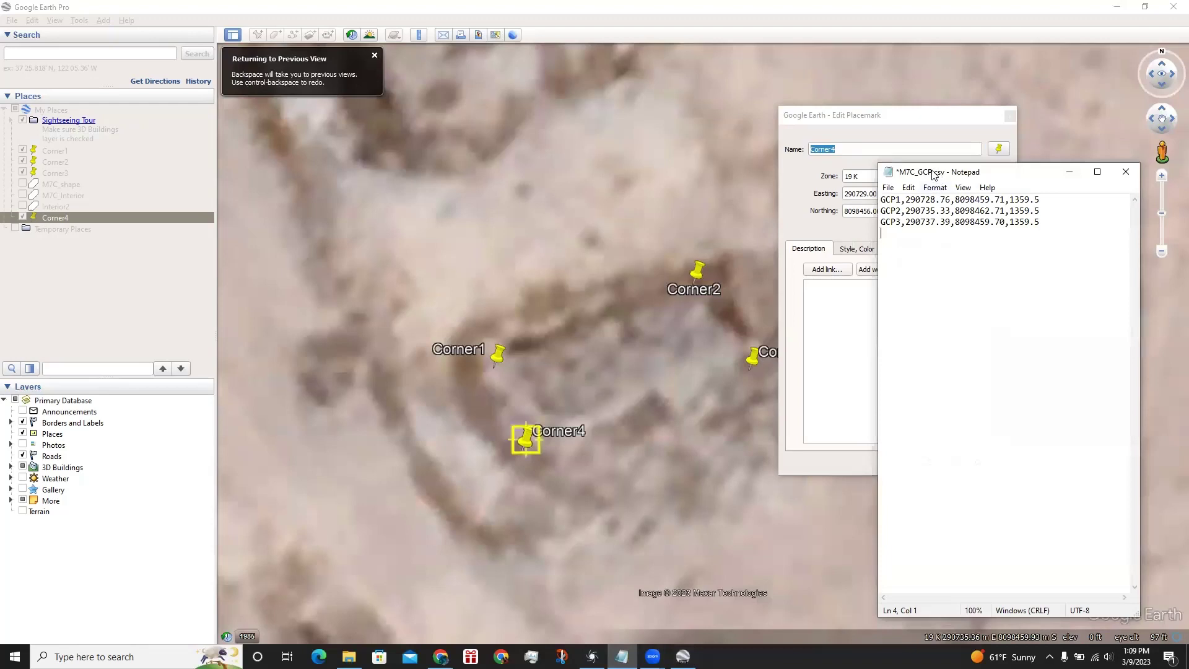
drag(936, 173, 857, 162)
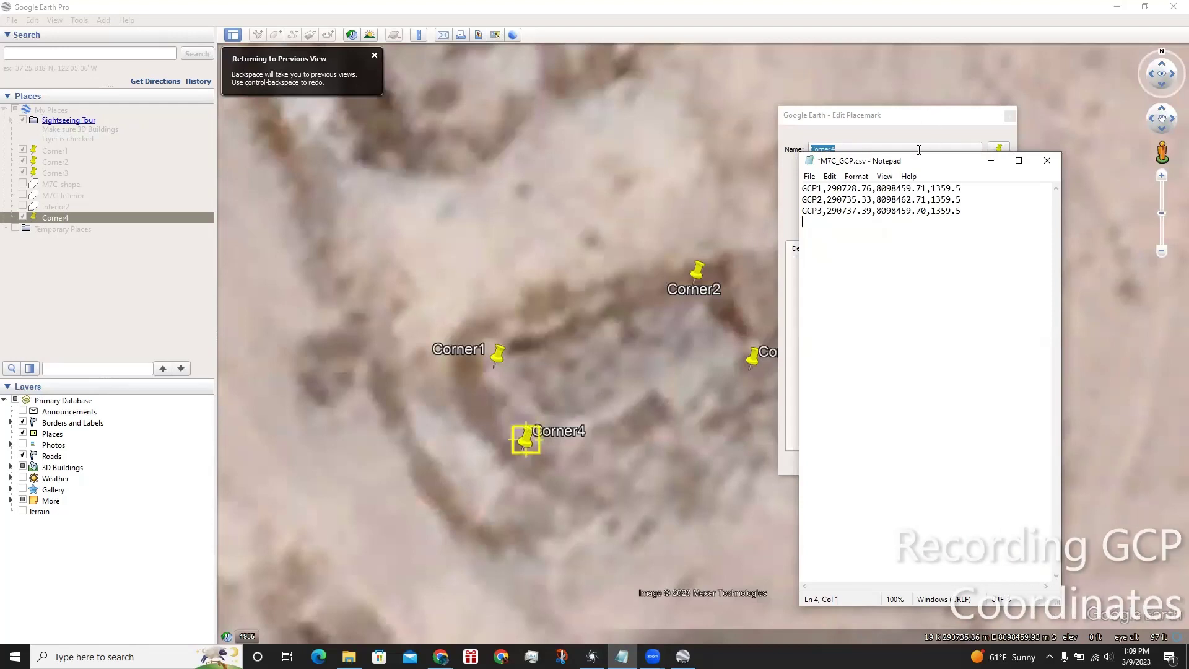
drag(906, 164, 817, 232)
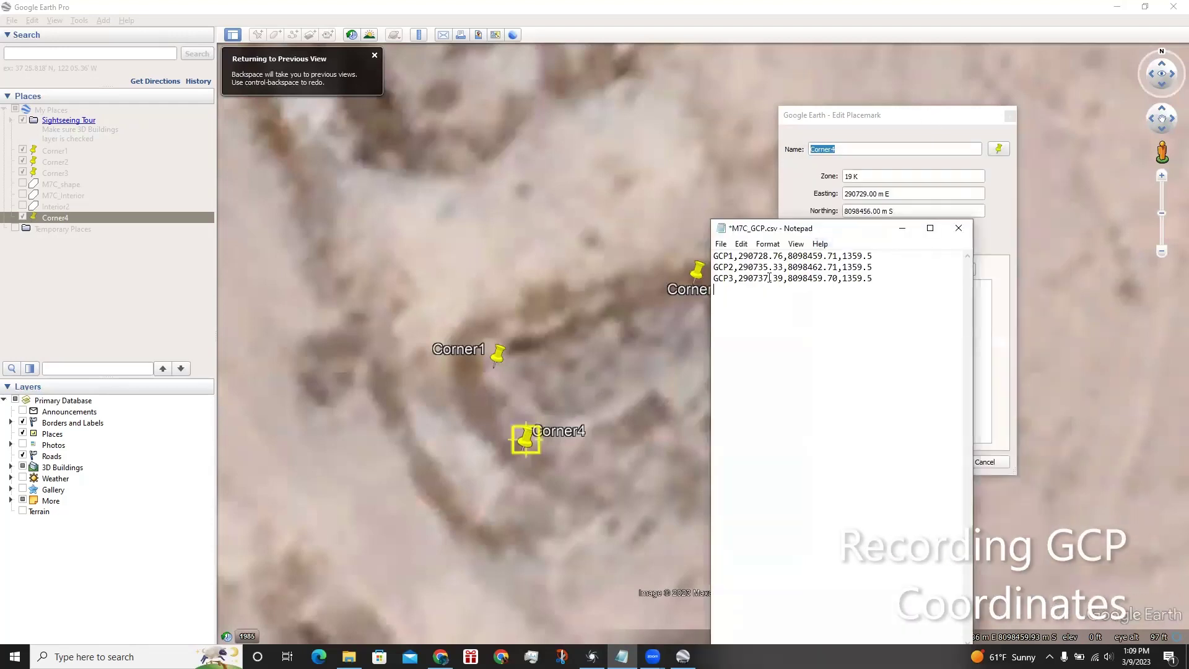
text(GCP4,)
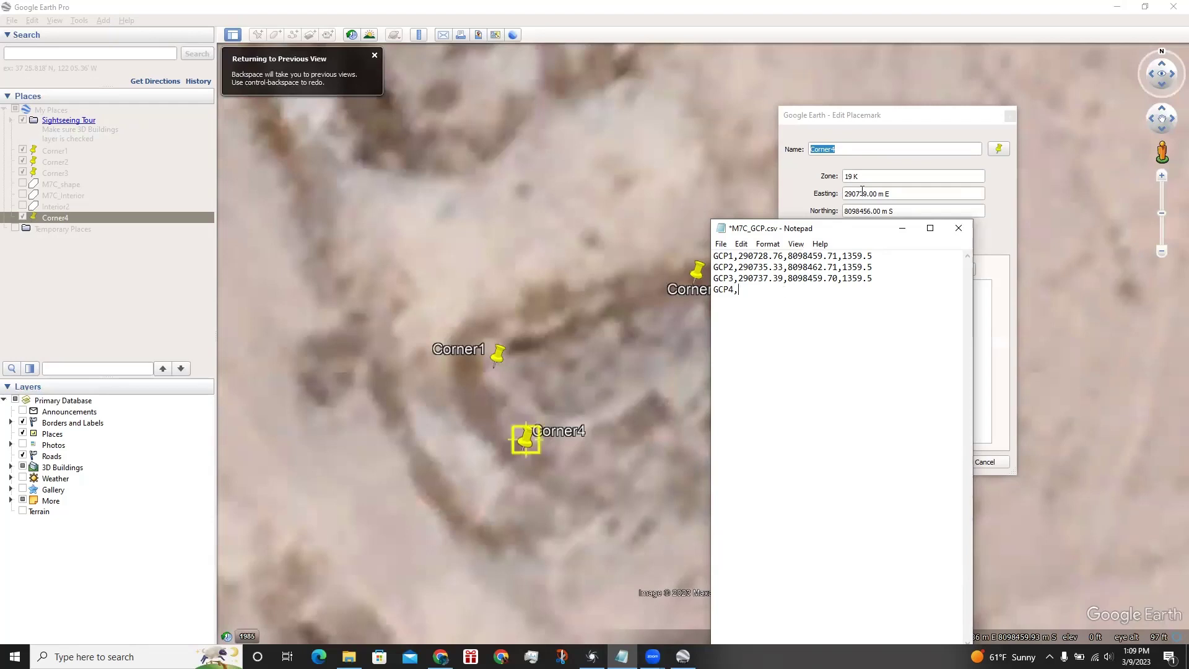
drag(846, 194, 868, 193)
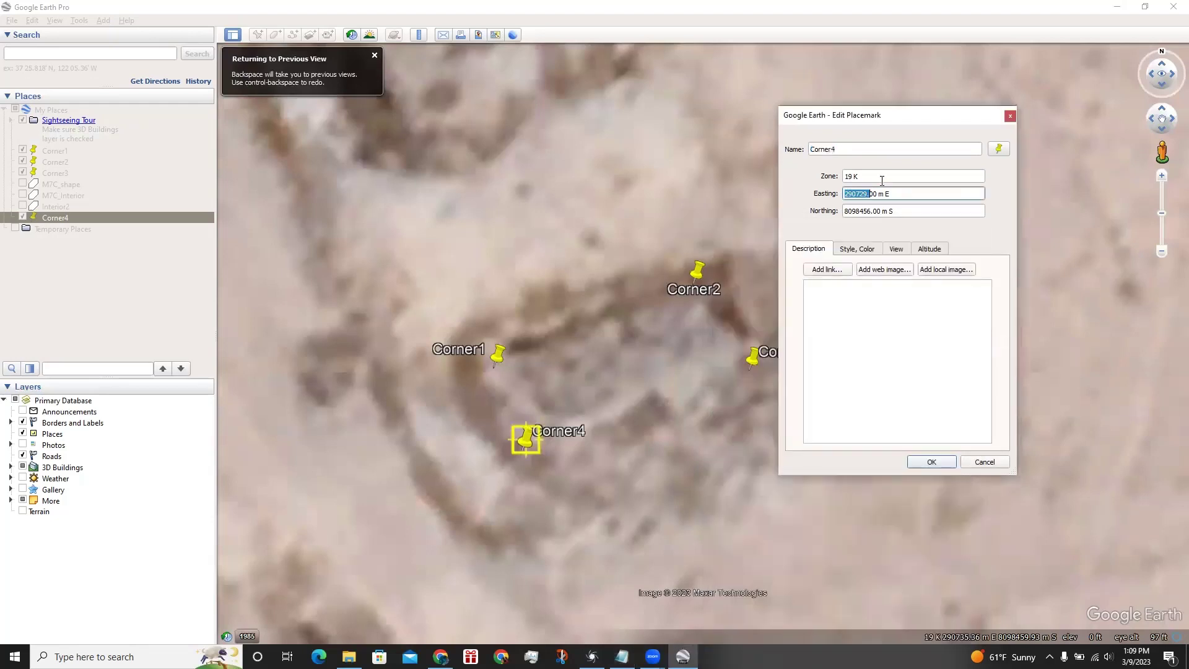
key(ctrl+c)
click(622, 656)
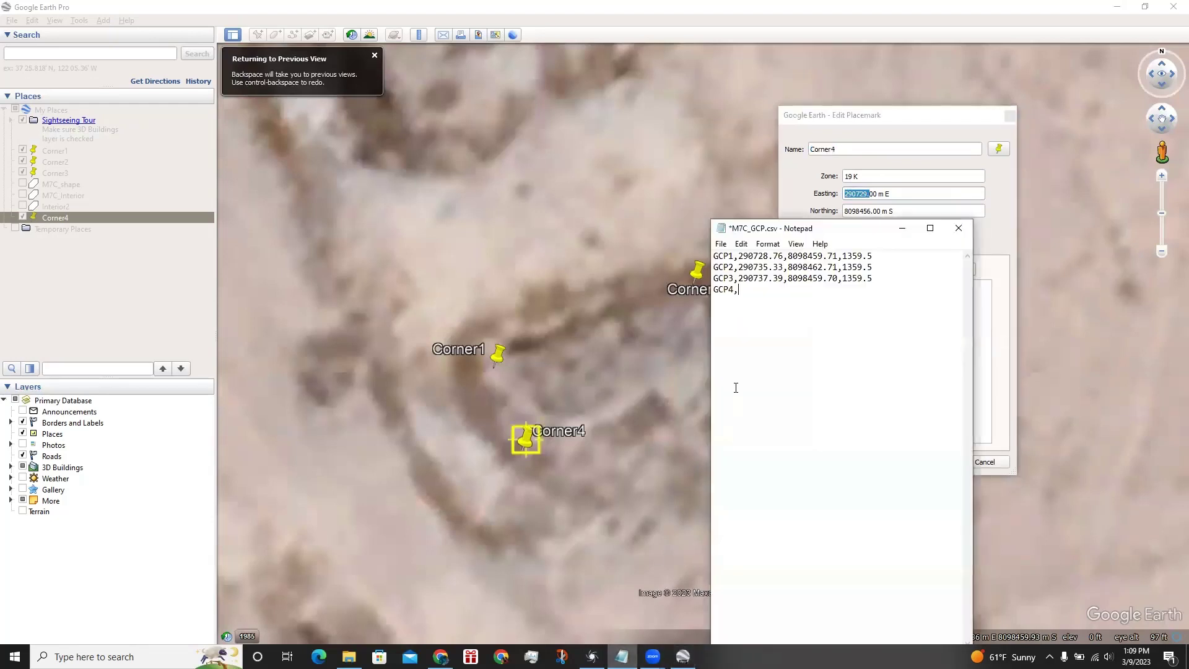
key(ctrl+v)
text(.)
Step: Add northing 8098456 and elevation 1359.5 to the GCP4 line
drag(846, 212, 871, 212)
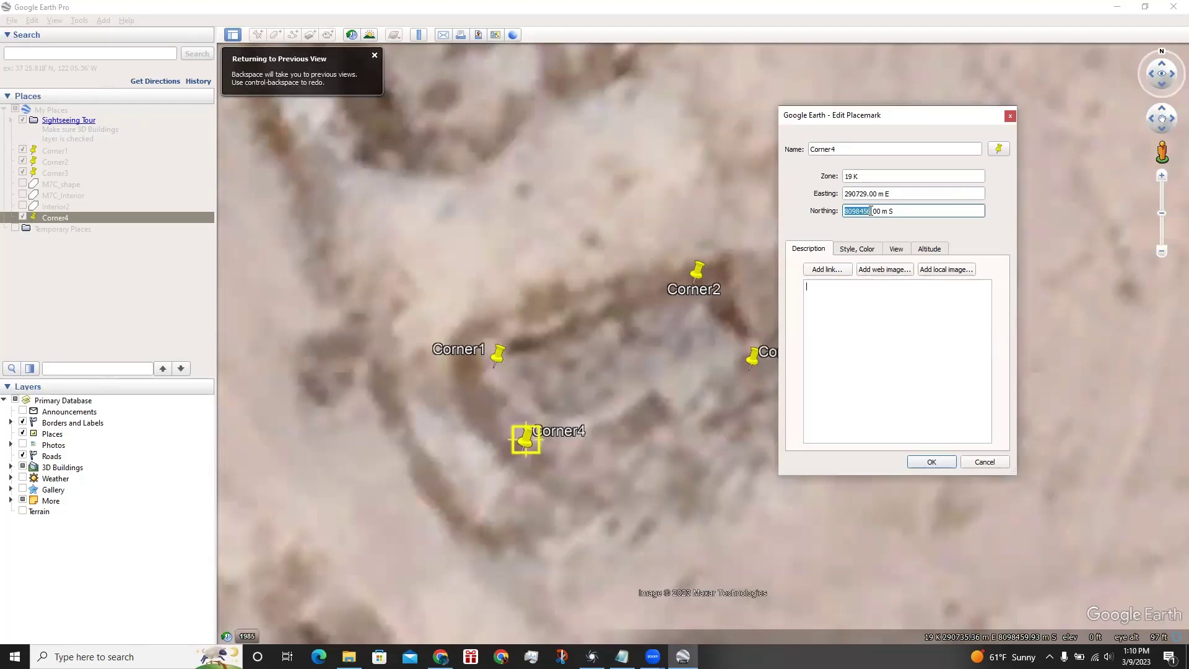
key(ctrl+c)
click(621, 656)
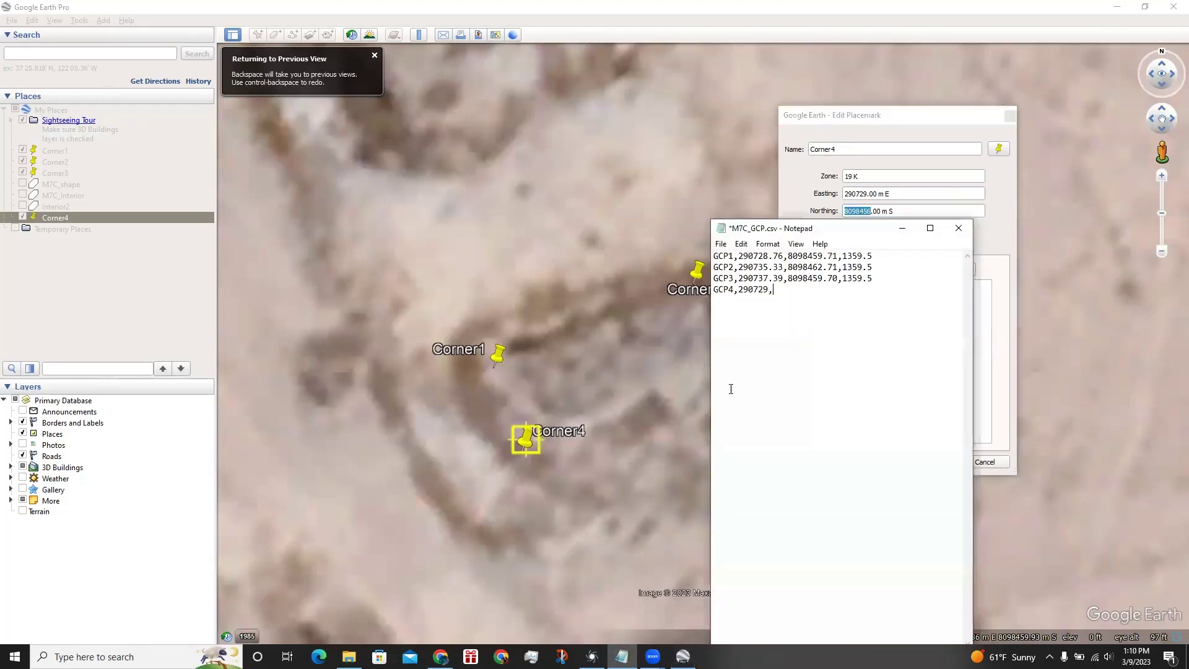
key(ctrl+v)
text(,1359.5)
Step: Save M7C_GCP.csv and return to RealityCapture
click(721, 243)
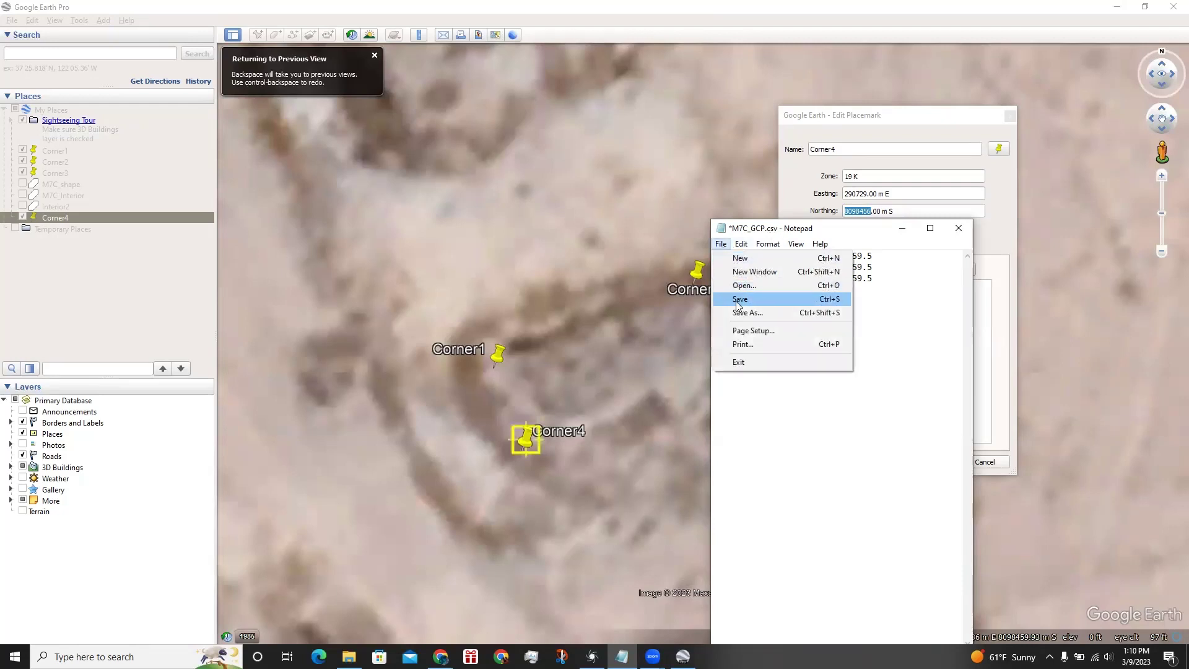
click(743, 297)
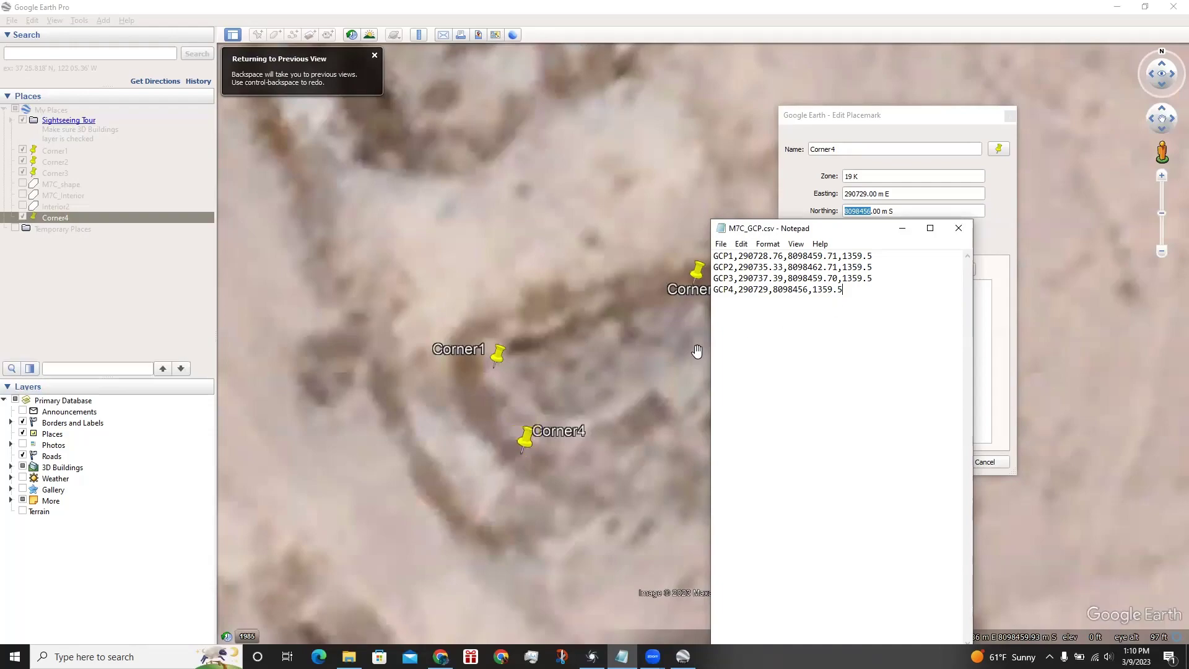
key(alt+Tab)
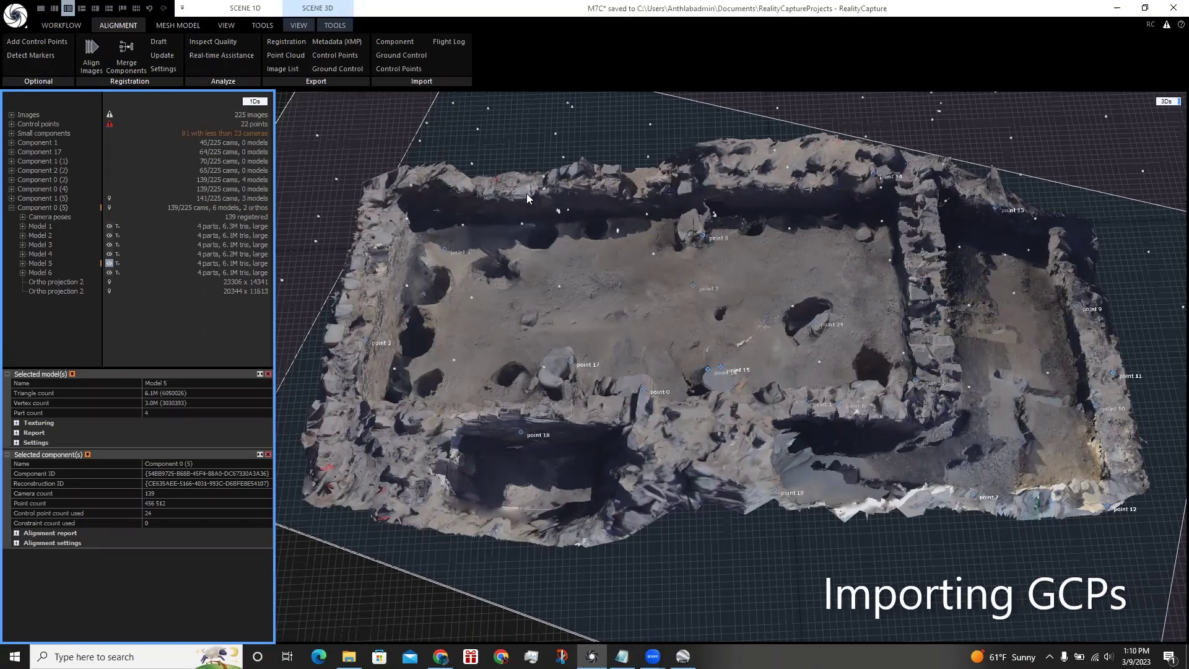
Step: Import M7C_GCP.csv as ground control and set its WGS 84 / UTM zone 19S system for the project
click(402, 54)
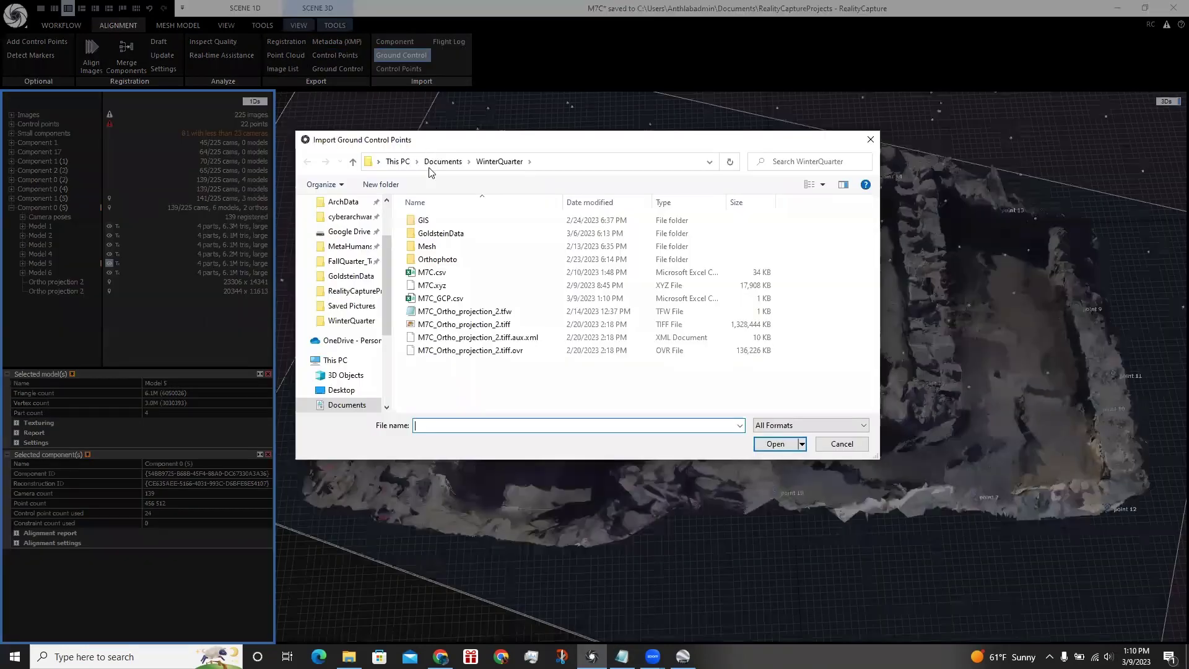
click(474, 300)
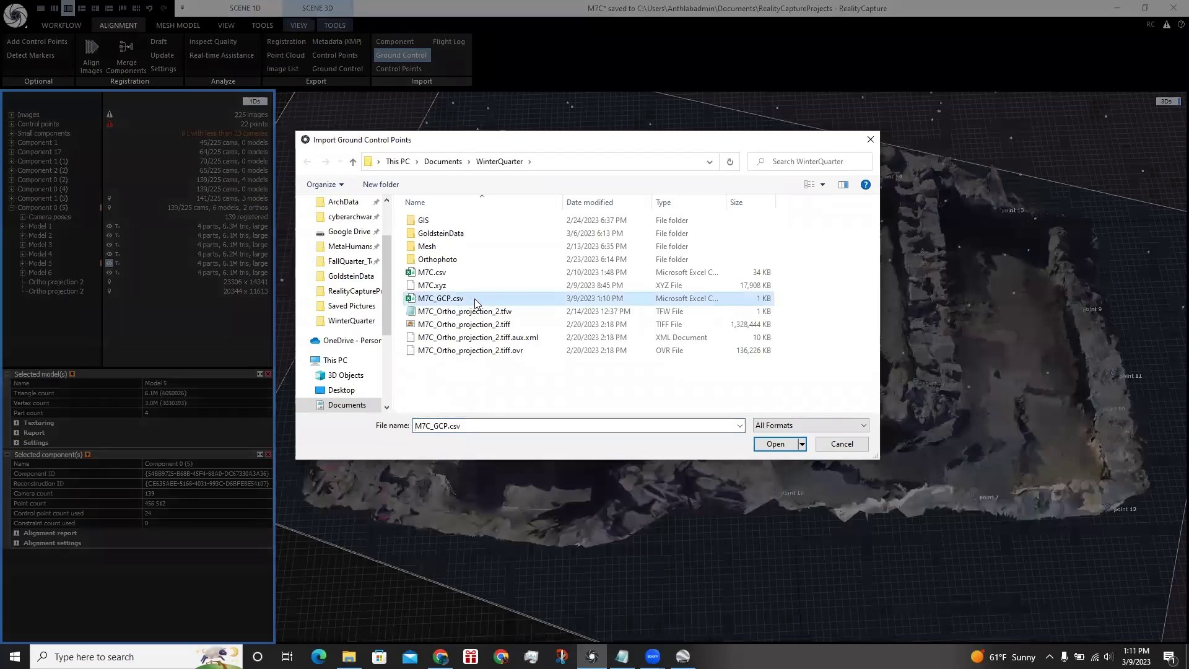
click(775, 443)
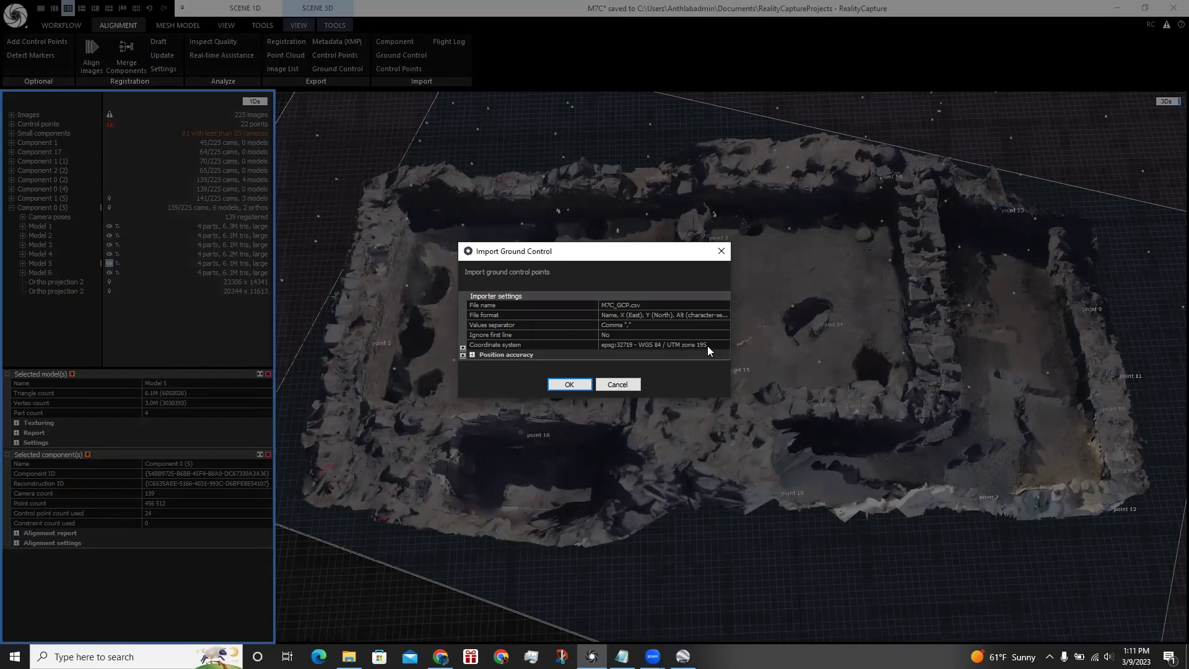
click(568, 385)
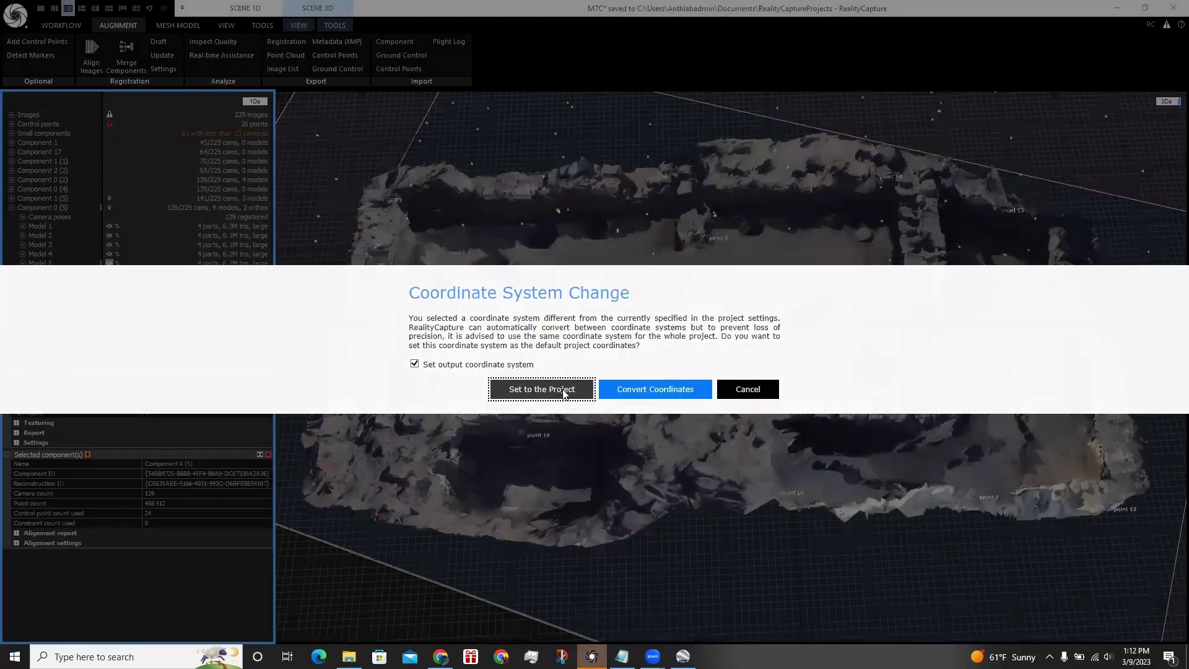
click(564, 391)
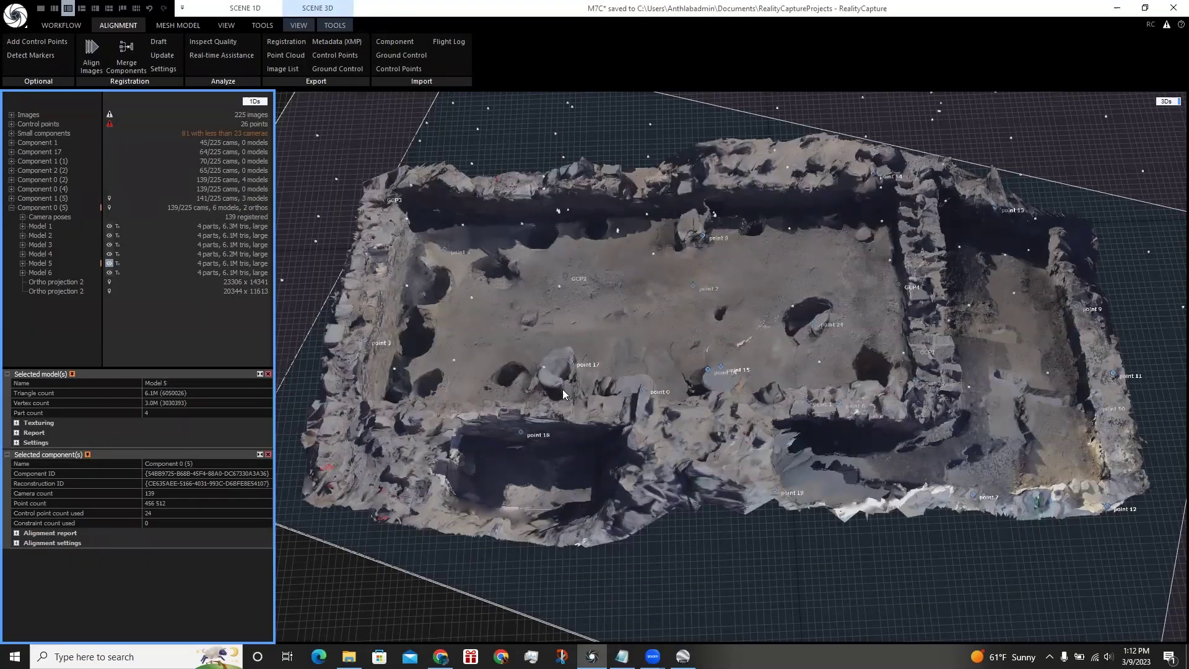
Step: Expand the control points list and select GCP4 and GCP3 to view them in the scene
click(11, 124)
scroll(39, 161, down, 5)
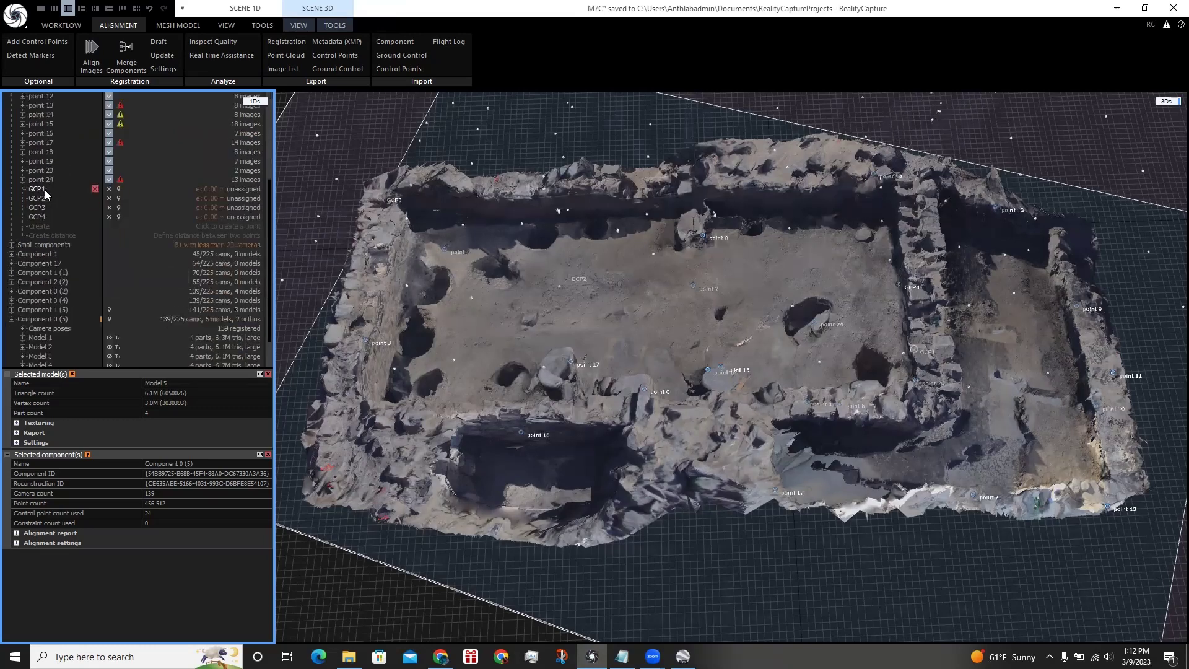
click(44, 216)
click(44, 209)
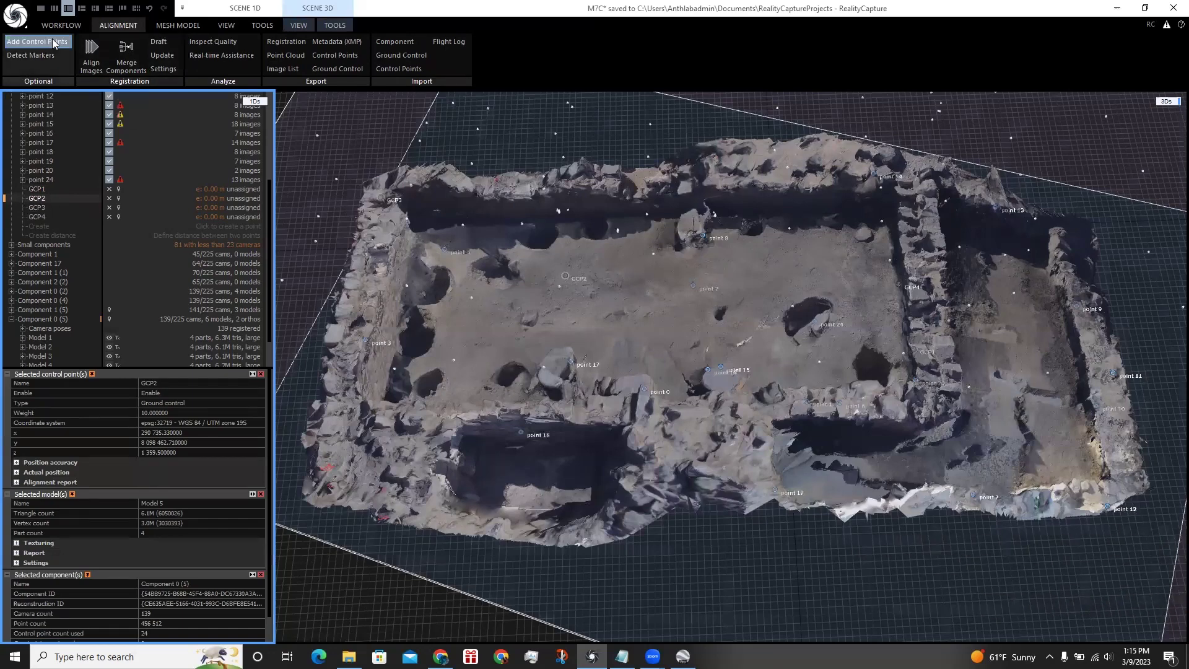
Step: Place GCP1 on the model's upper-left corner in the 3D view
click(37, 42)
click(38, 189)
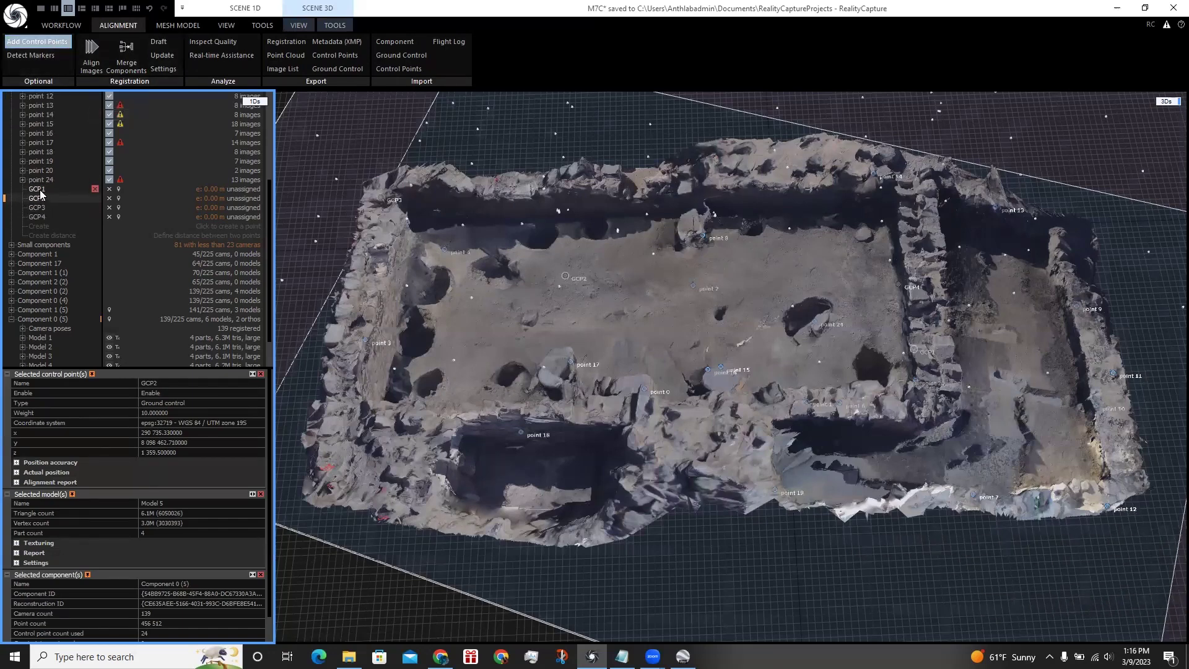
mouse_move(83, 192)
mouse_down()
mouse_move(393, 181)
mouse_move(392, 197)
mouse_up()
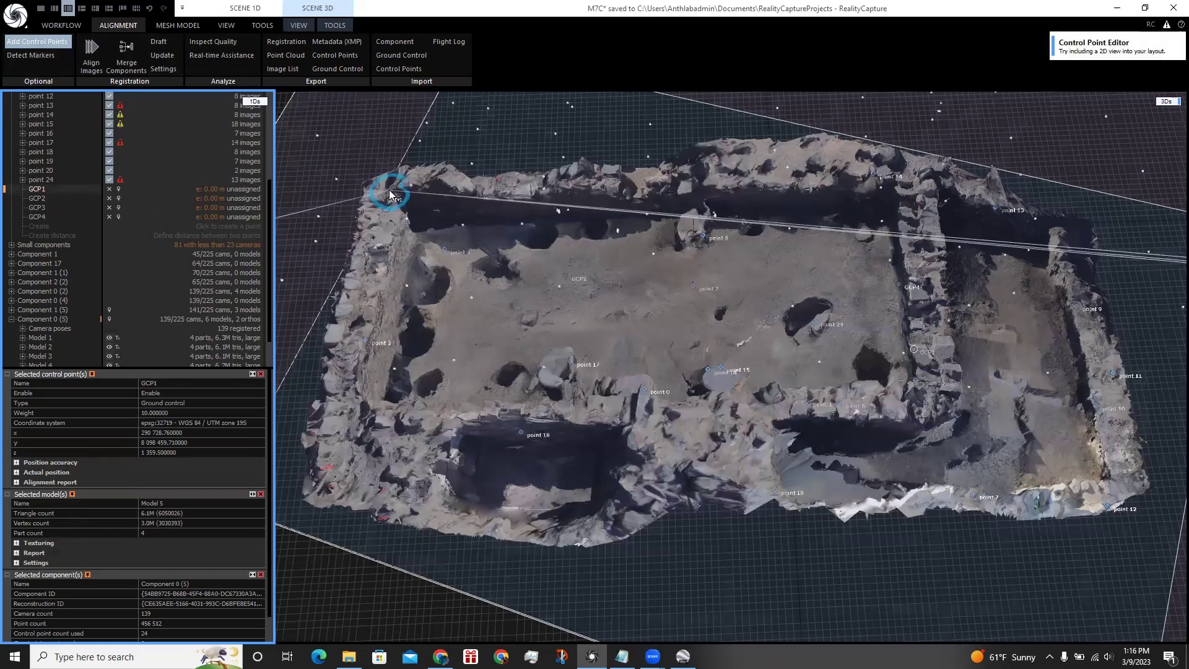
scroll(391, 195, up, 2)
scroll(390, 195, up, 3)
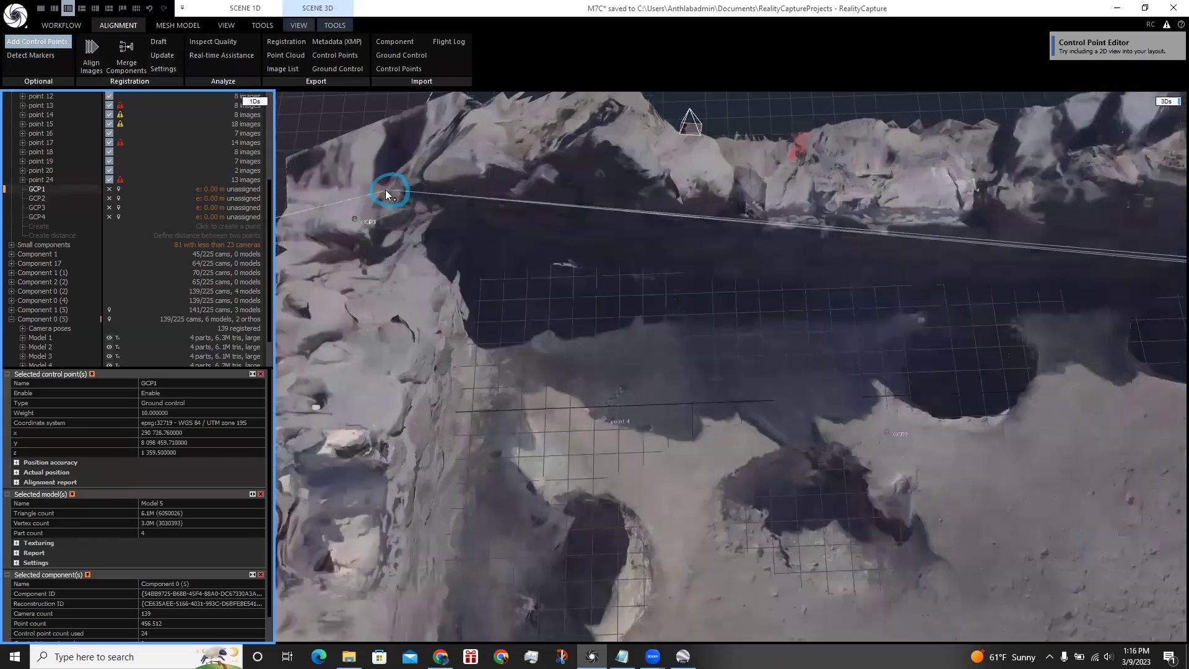
scroll(377, 180, down, 2)
click(383, 169)
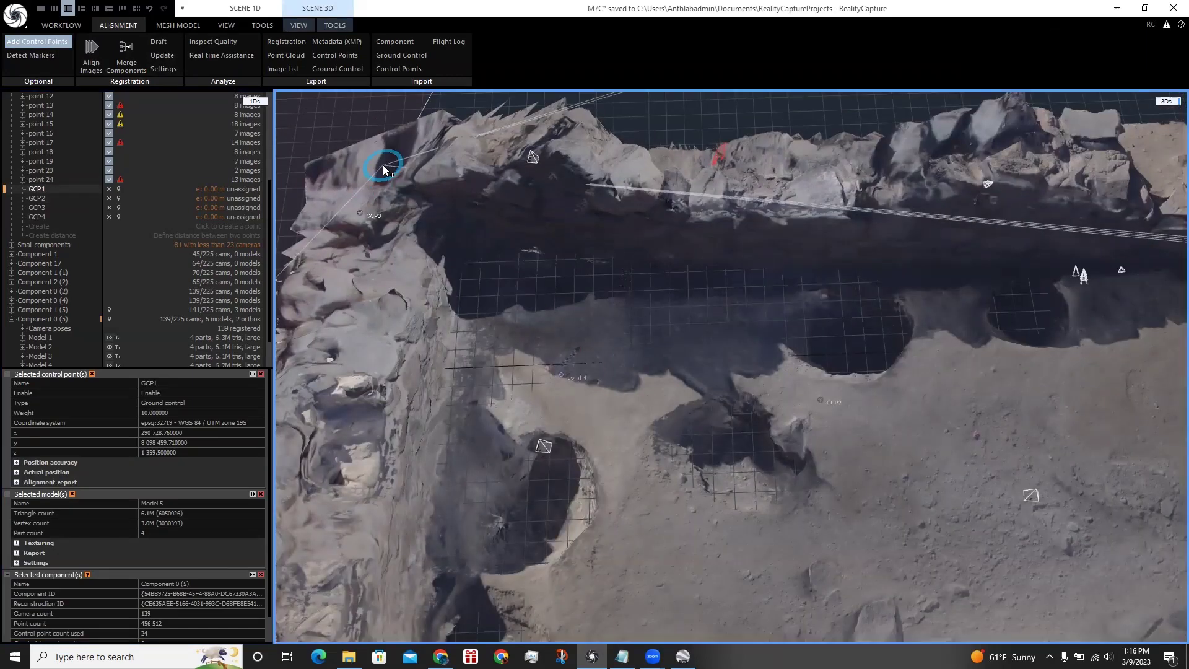
click(37, 41)
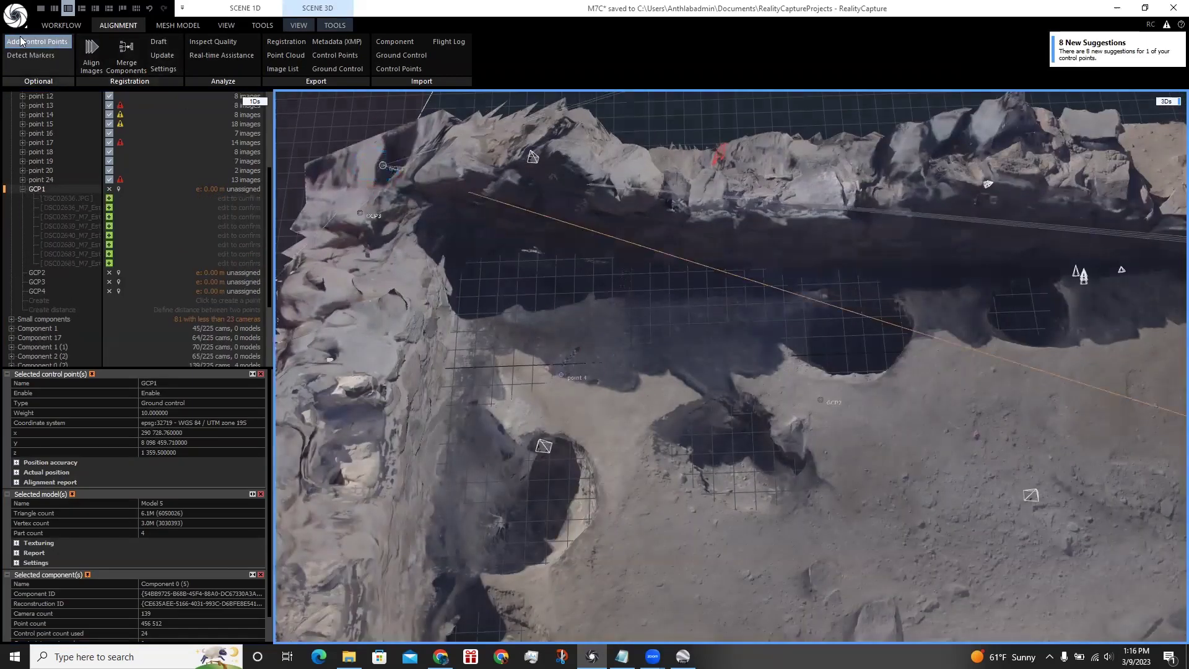
Step: Validate GCP1's suggested image measurements, starting with DSC02636_M7_Est3, tying it to 8 images
click(65, 195)
click(66, 196)
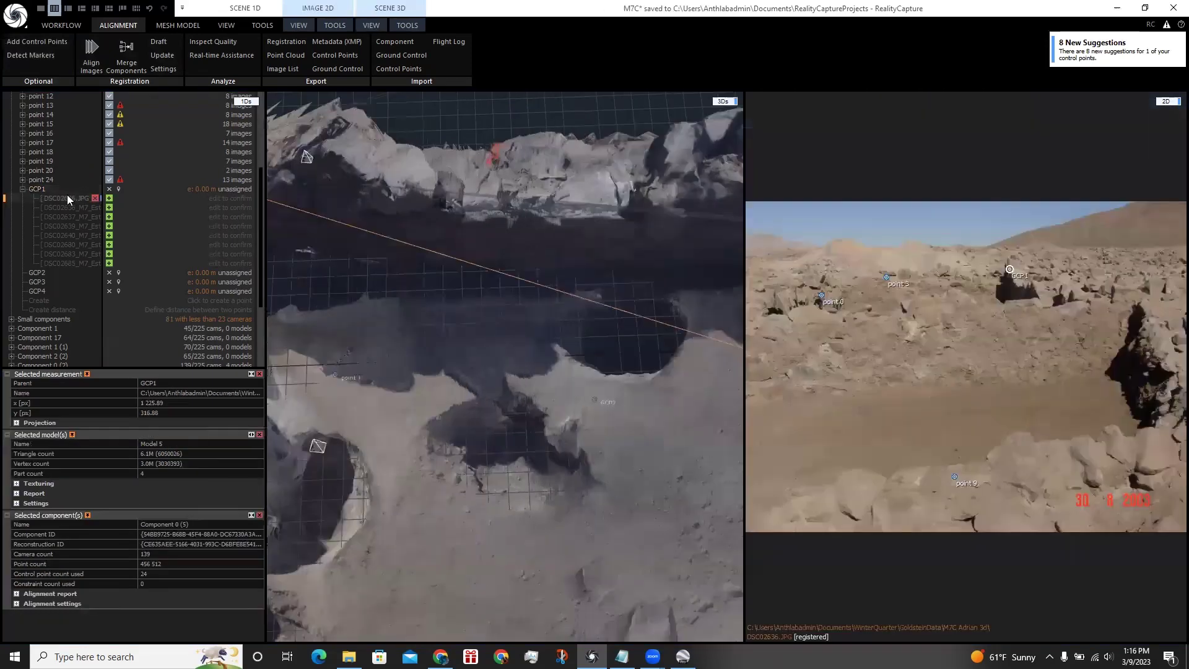
click(109, 207)
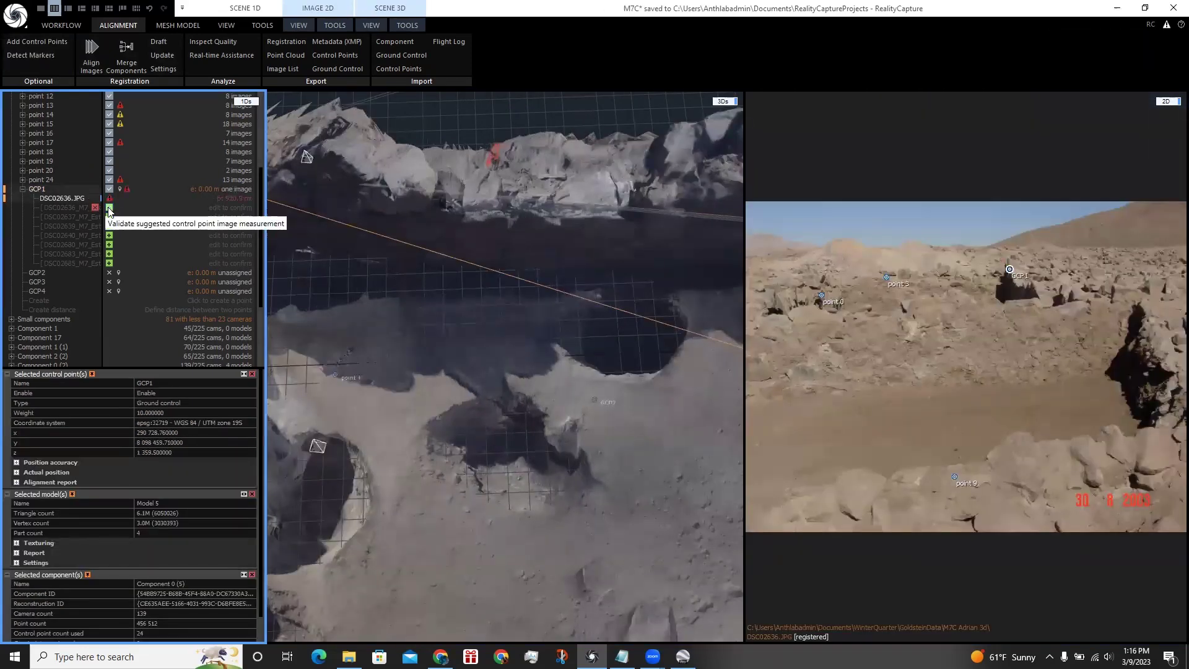
click(109, 216)
click(109, 226)
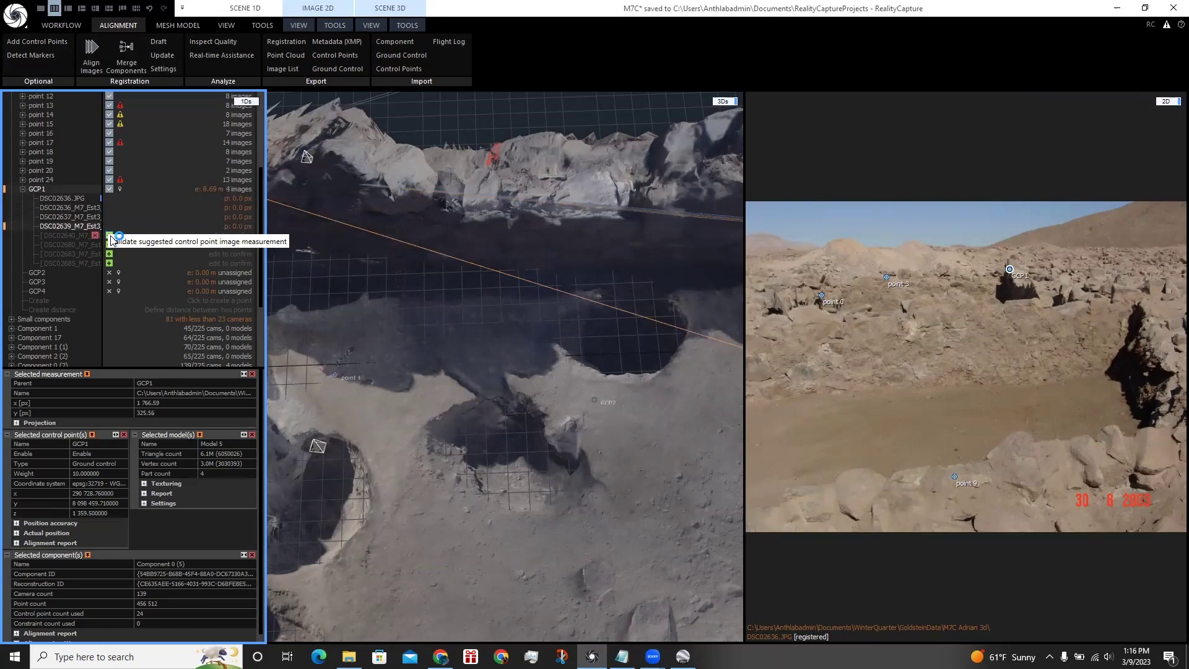
click(109, 236)
click(109, 244)
click(109, 254)
click(109, 263)
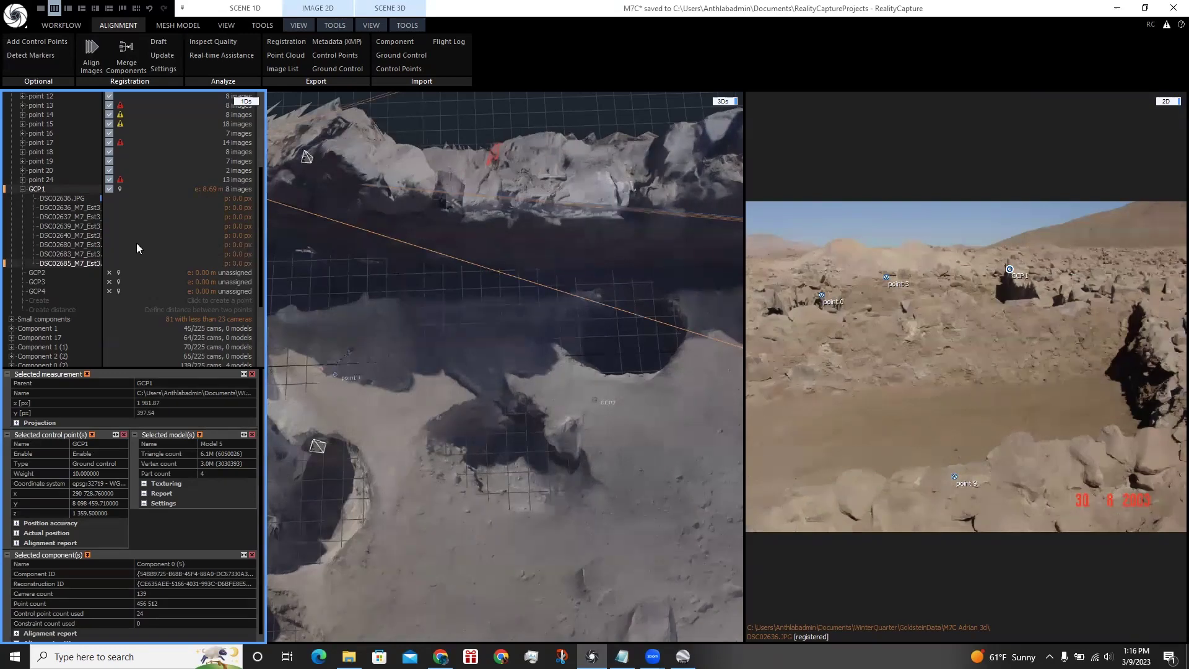
drag(579, 280, 429, 348)
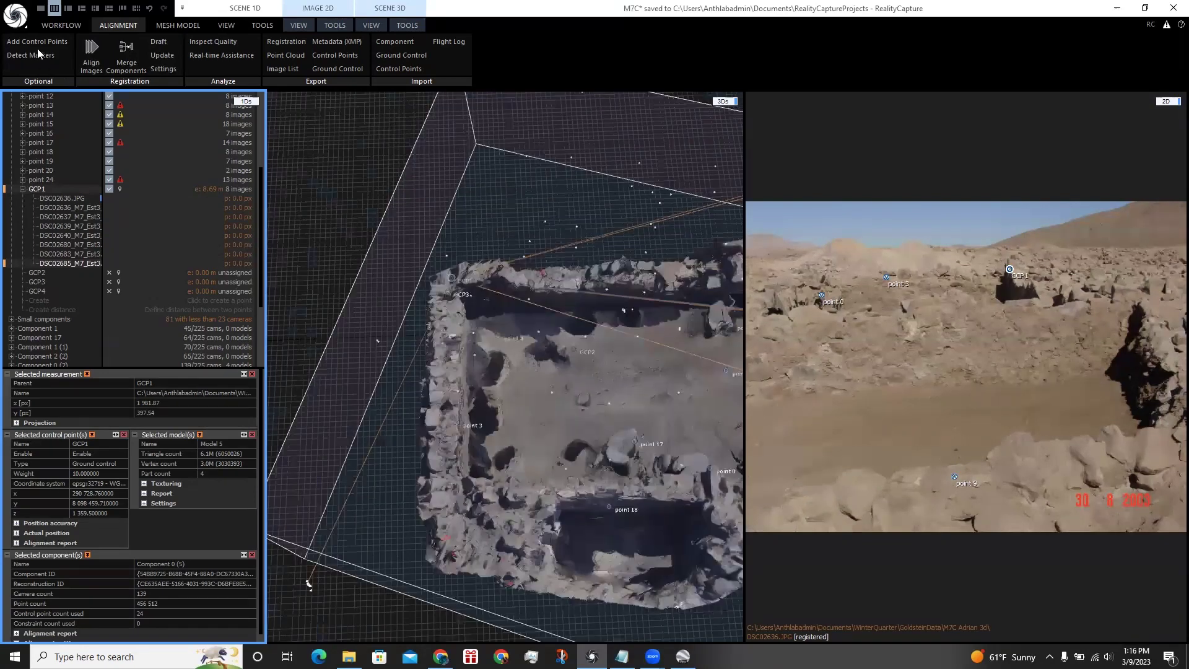
Step: Select GCP2 and place it on the top of the model's wall
scroll(384, 247, up, 3)
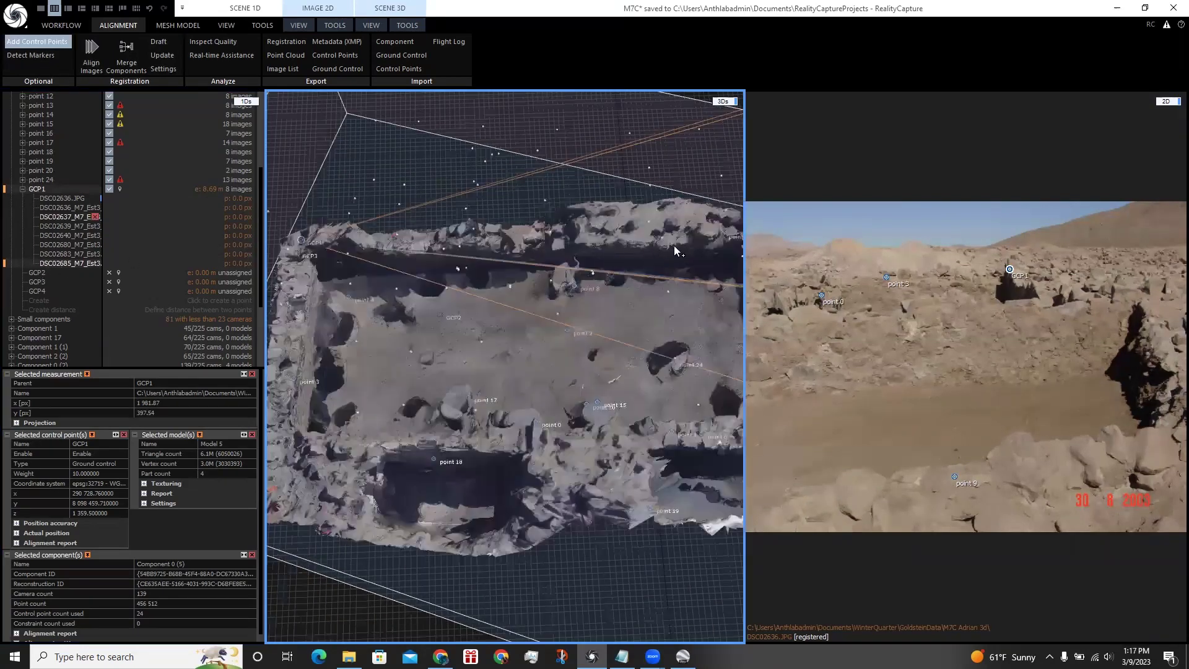
key(Down)
scroll(648, 246, up, 5)
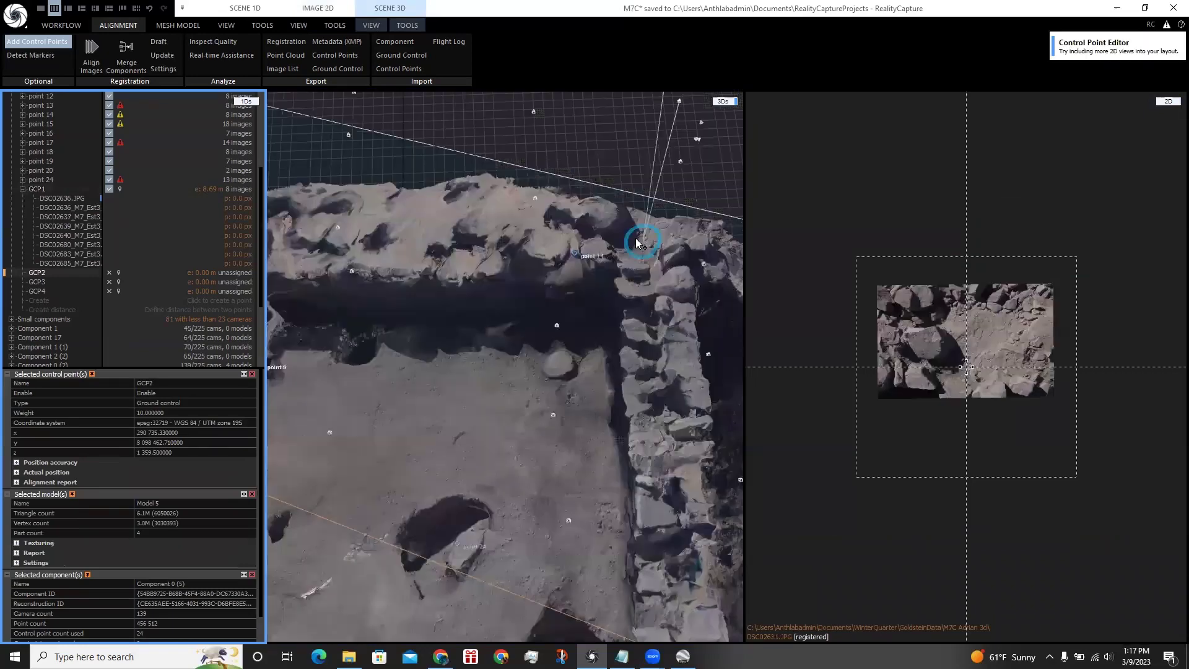
scroll(633, 237, up, 2)
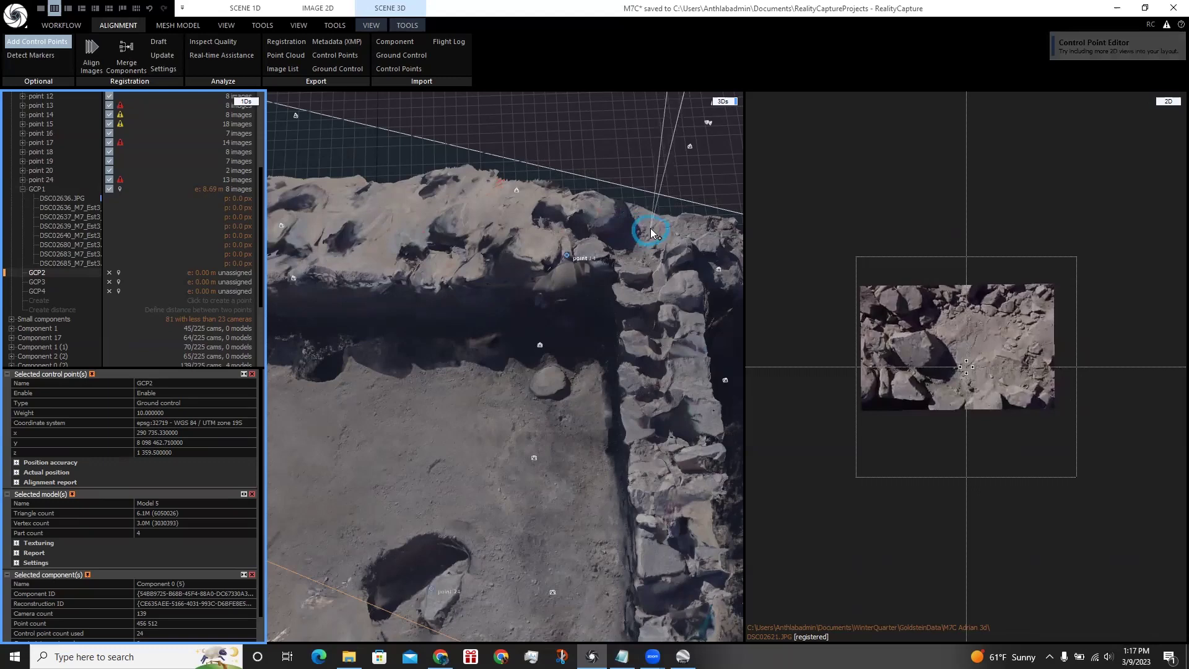
click(650, 228)
Step: Validate all of GCP2's suggested image measurements, tying it to more than 11 images
click(109, 282)
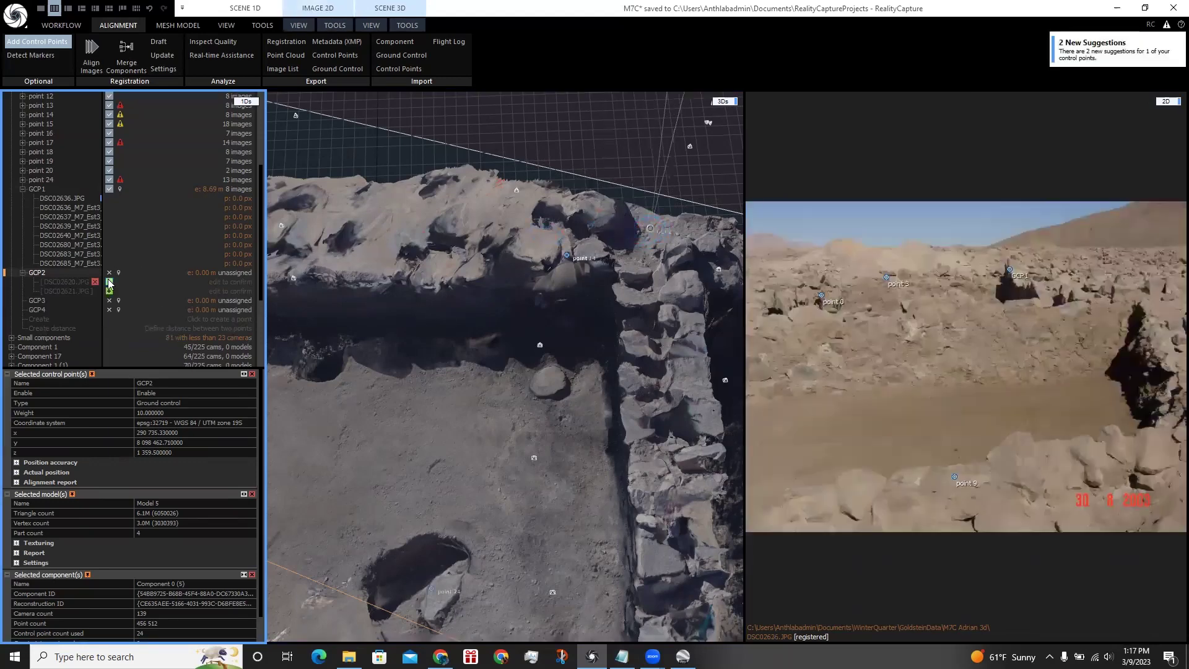
click(109, 290)
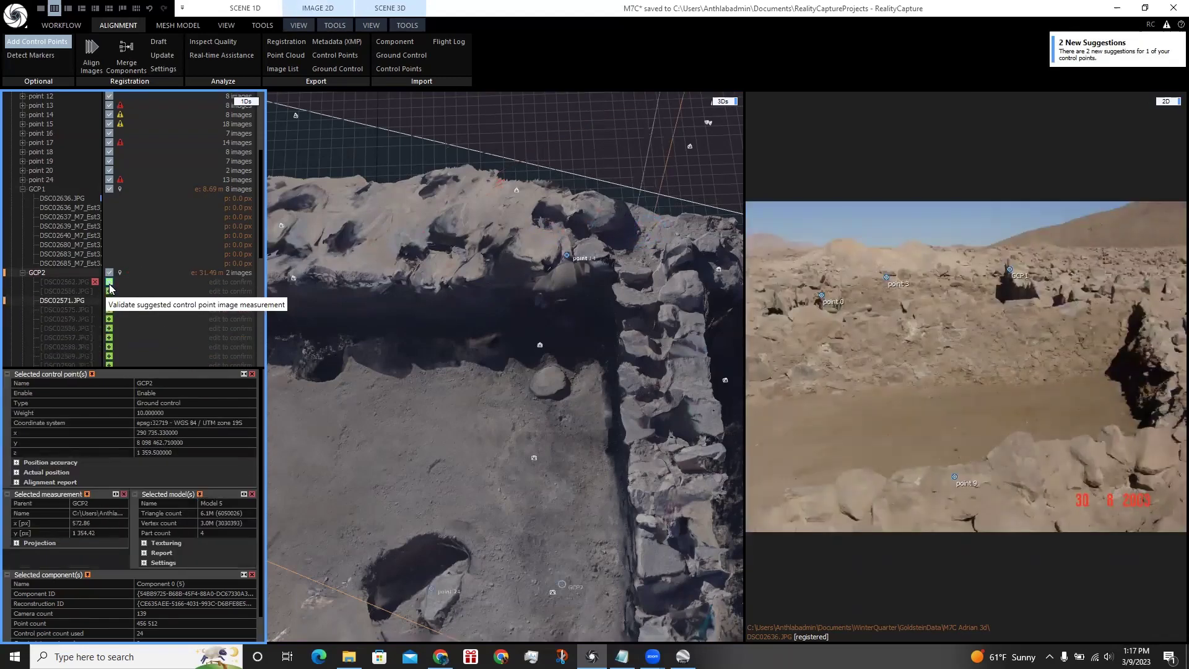
click(109, 281)
scroll(112, 272, down, 3)
click(109, 236)
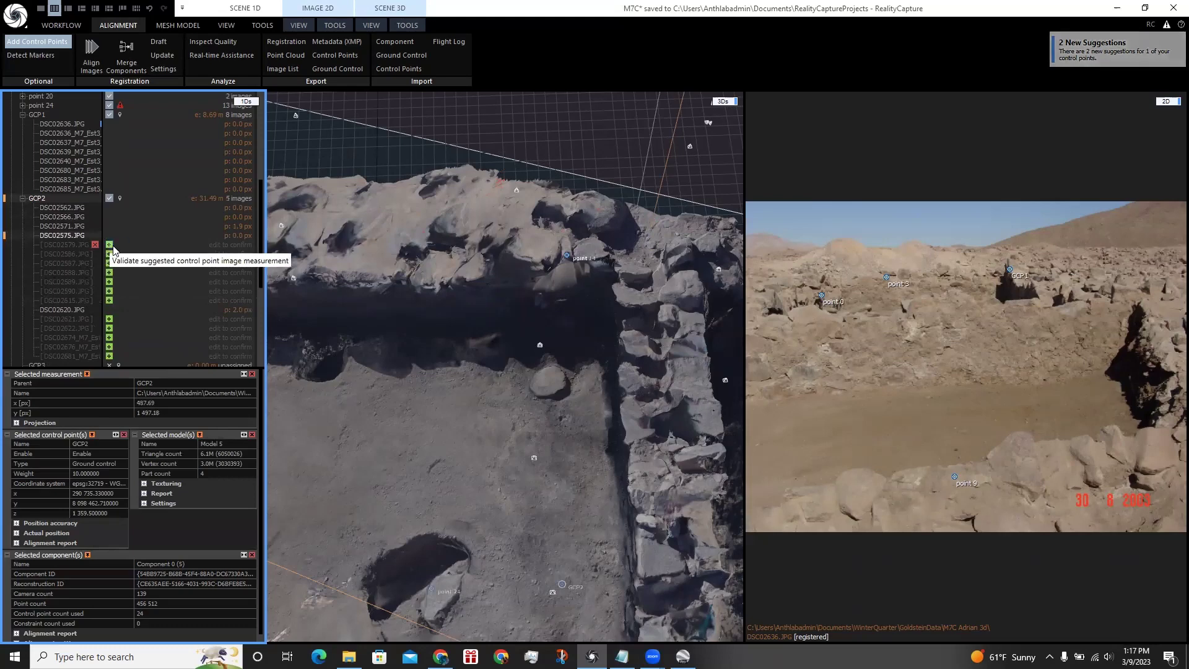
click(109, 245)
click(110, 254)
click(109, 263)
click(110, 273)
click(109, 291)
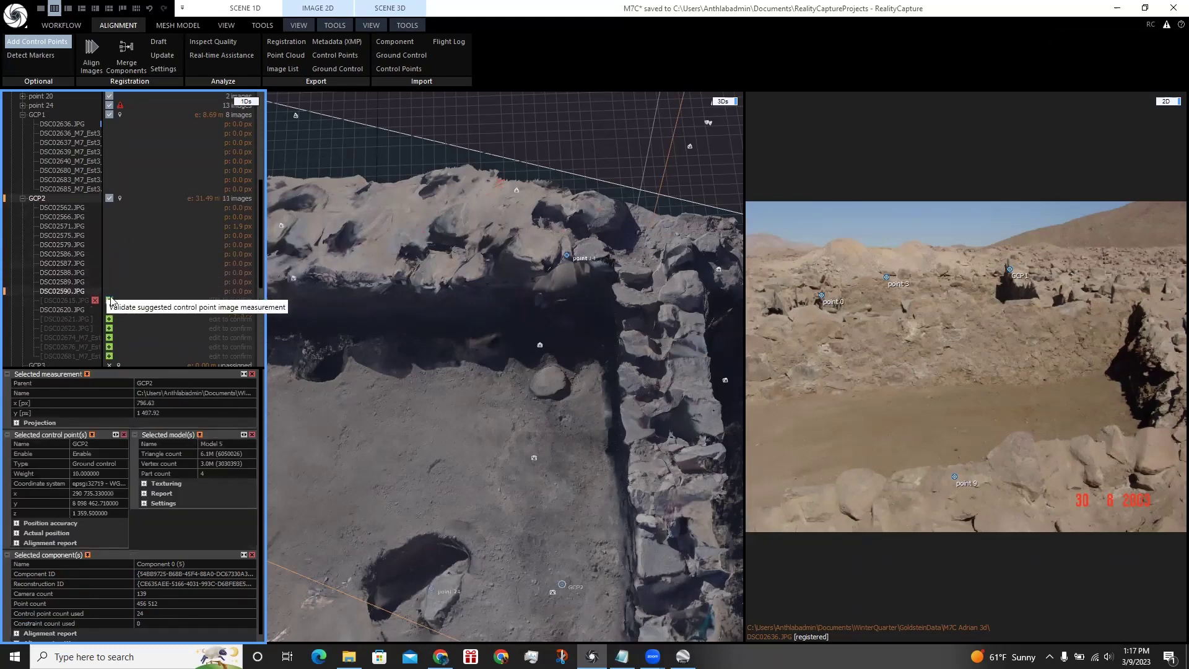
click(110, 300)
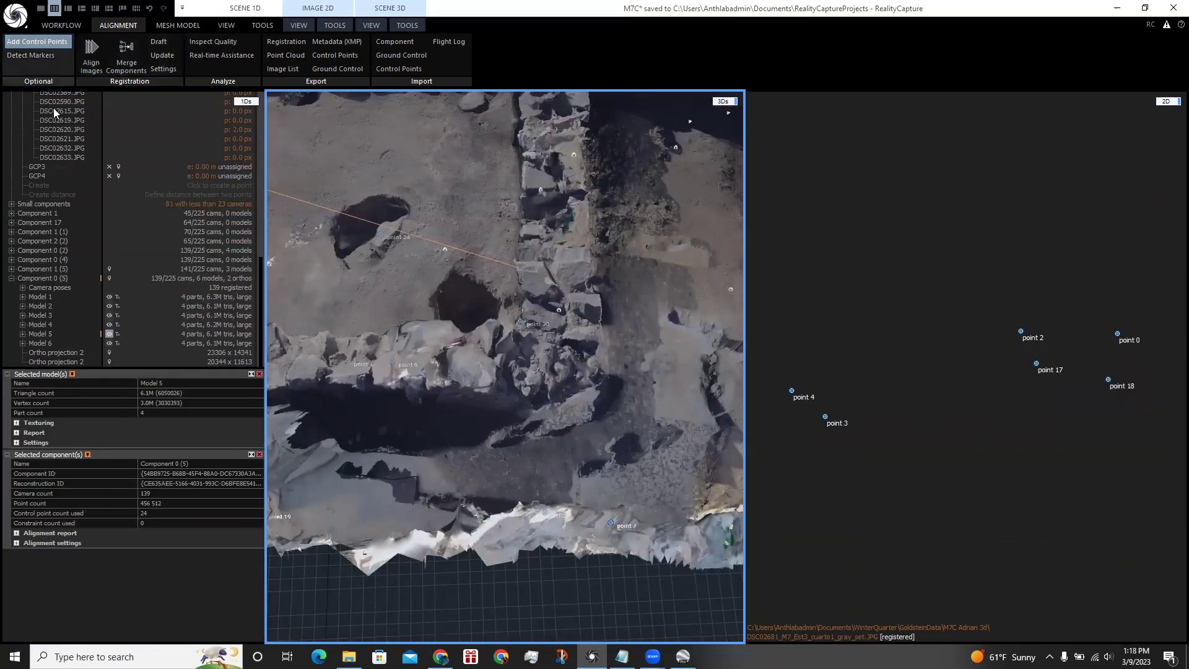
click(37, 167)
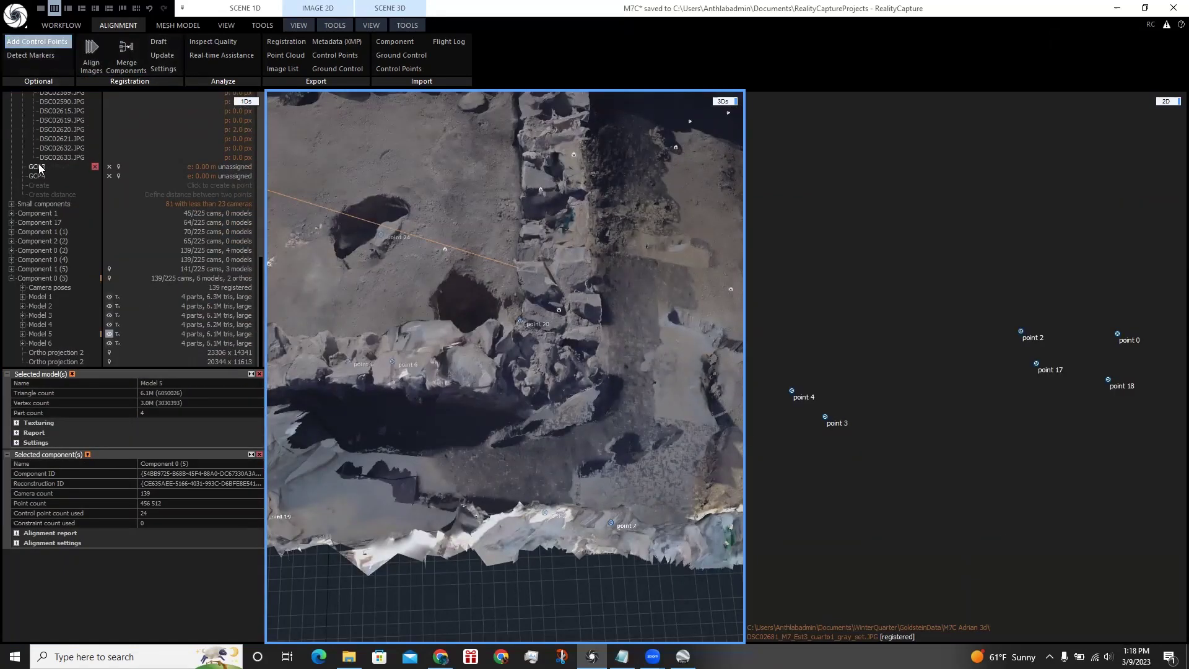
click(572, 348)
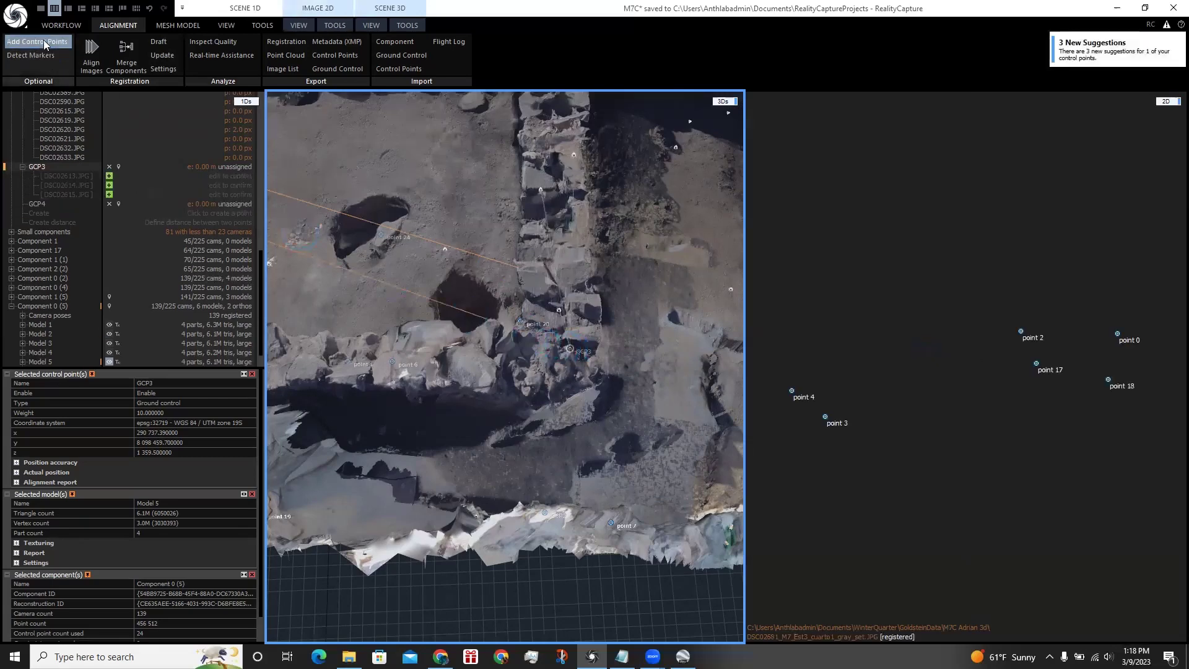
click(109, 176)
click(109, 186)
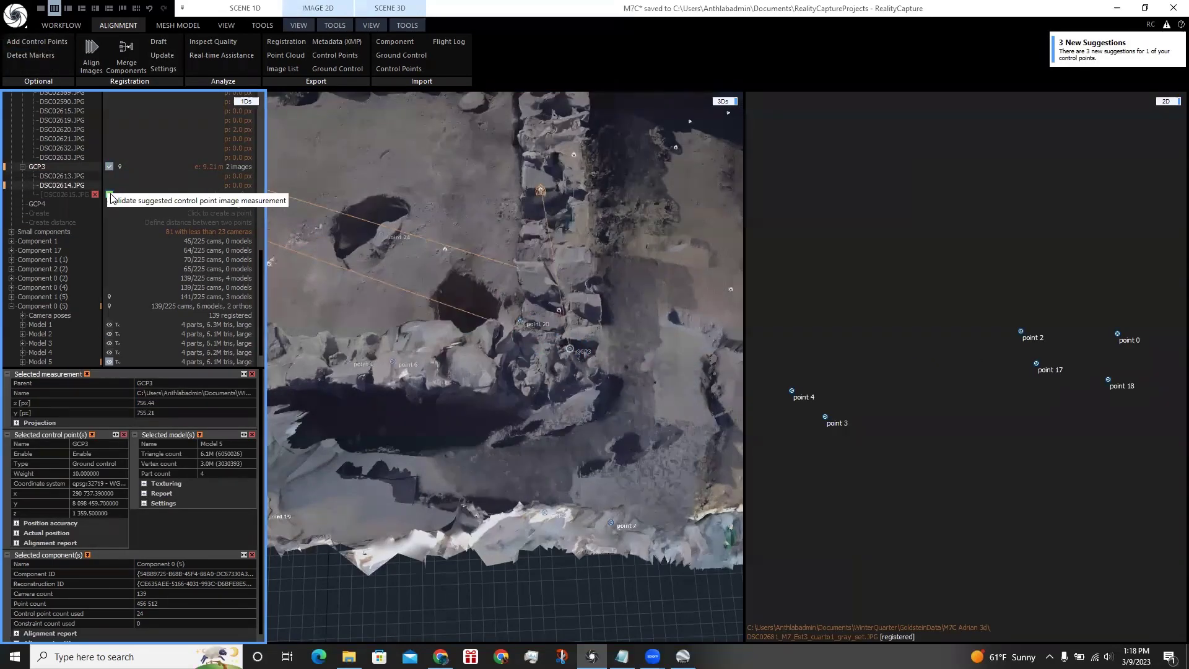
click(110, 195)
scroll(341, 236, down, 5)
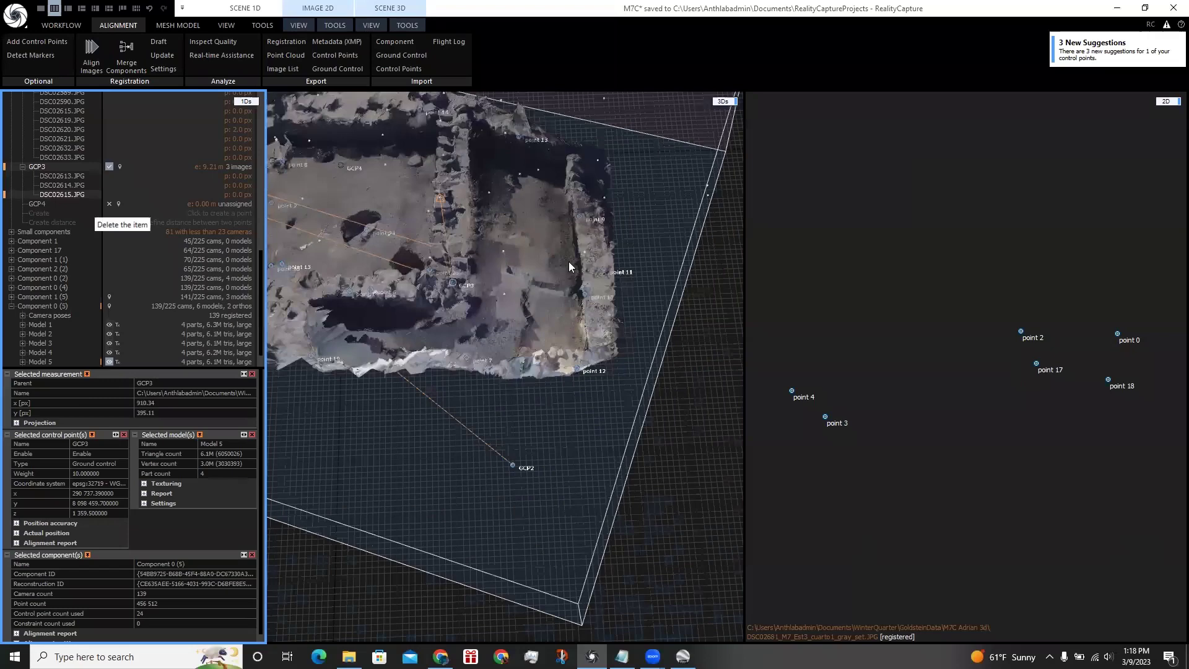
drag(569, 267, 646, 286)
scroll(489, 305, up, 3)
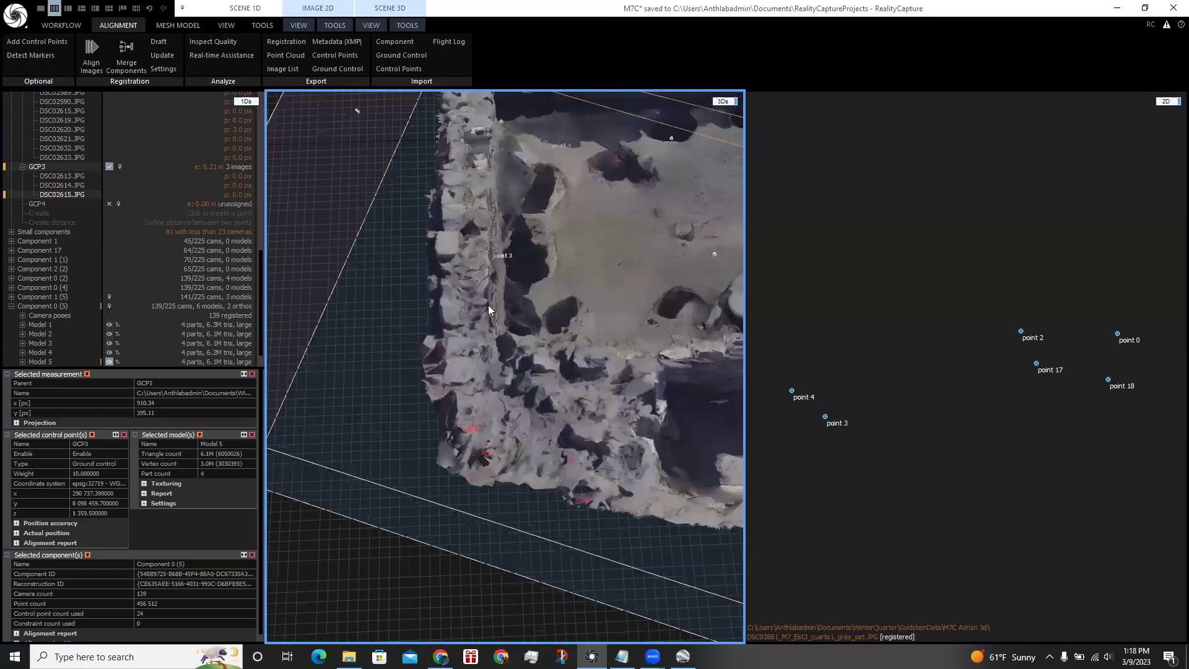
scroll(436, 299, up, 2)
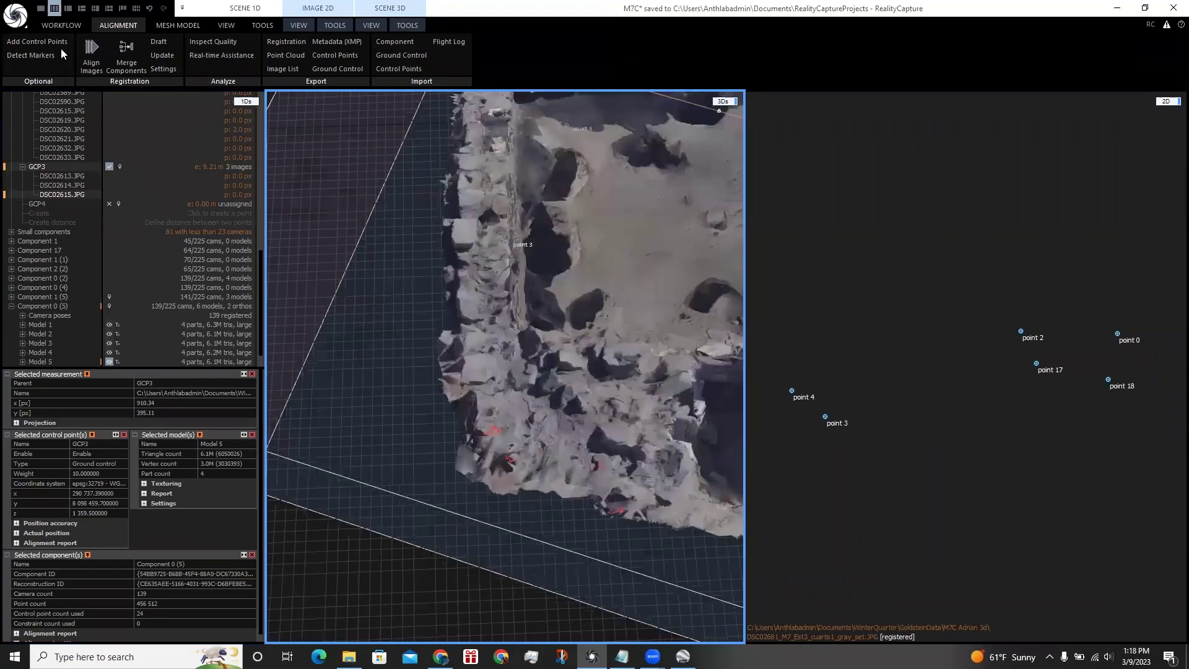
Step: Place control point GCP4 on the 3D model's surface
click(52, 45)
click(35, 203)
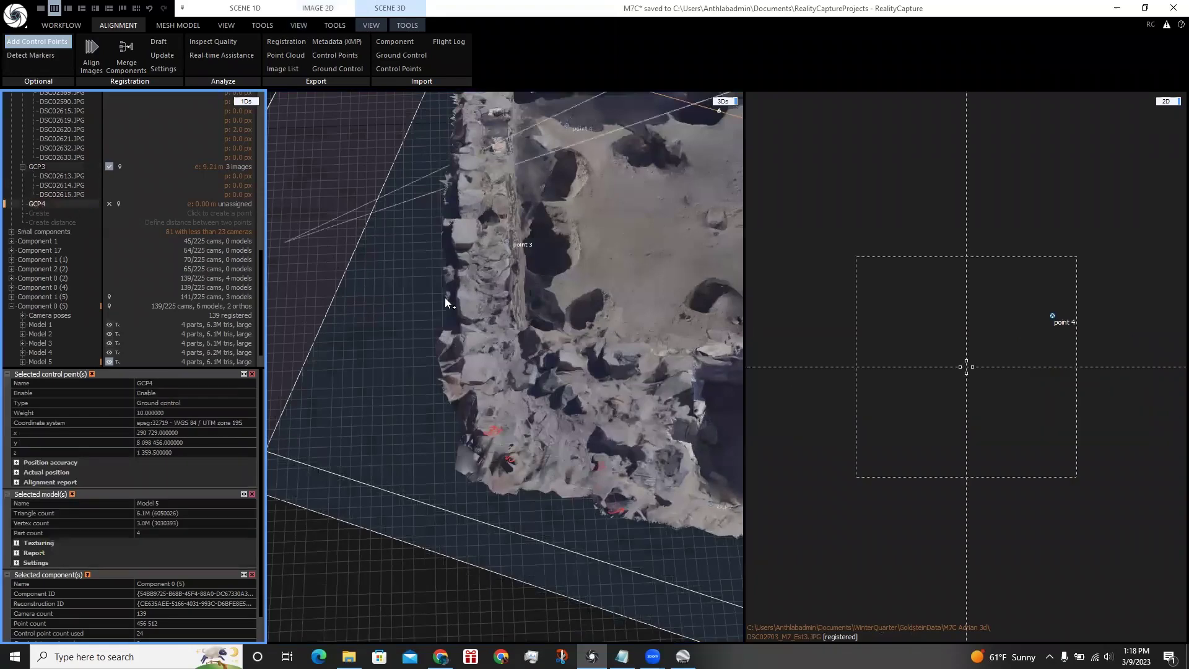
drag(445, 297, 494, 351)
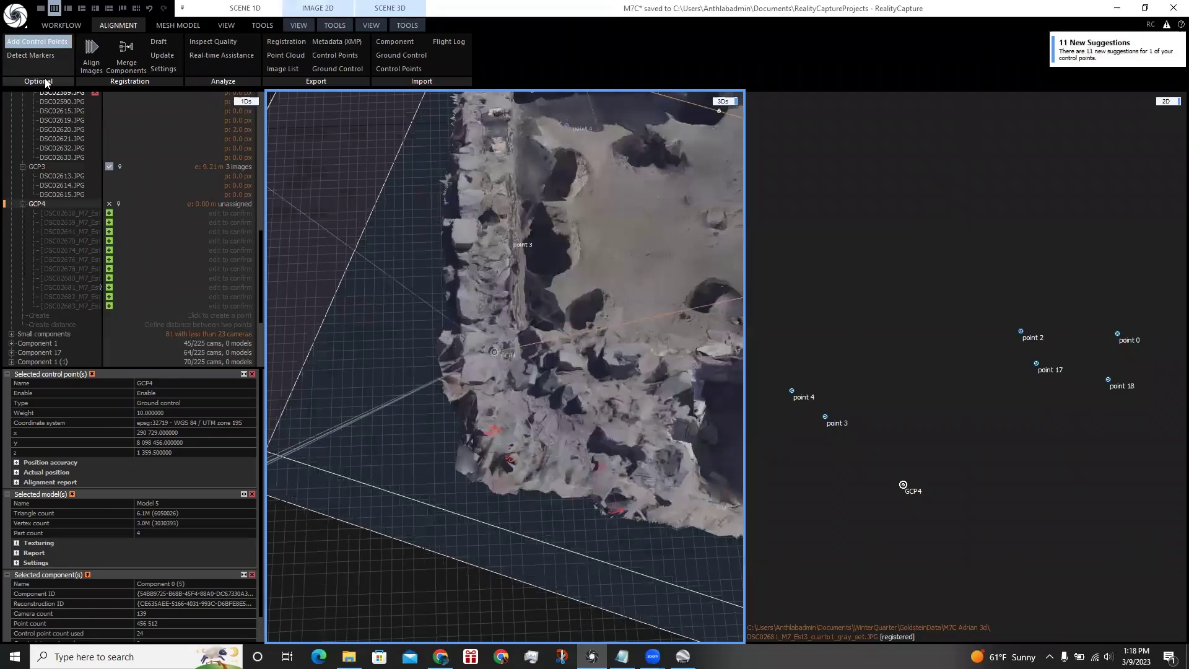
Step: Validate all 11 suggested GCP4 image measurements
click(109, 213)
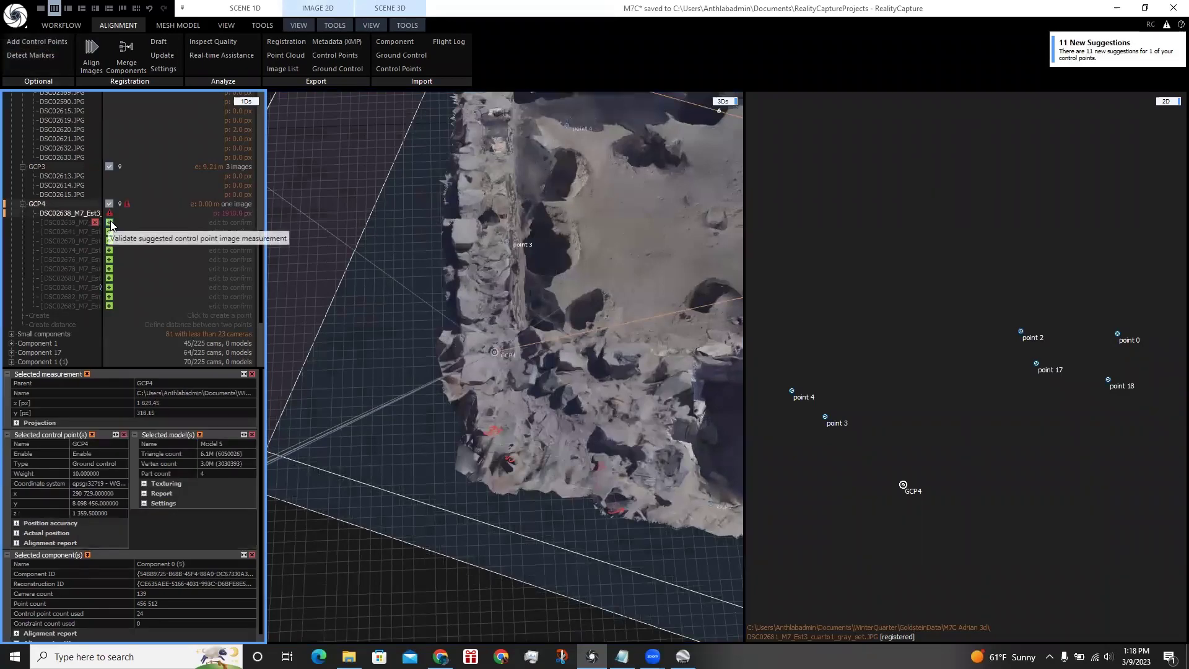
click(109, 223)
click(109, 231)
click(109, 240)
click(109, 250)
click(109, 259)
click(109, 268)
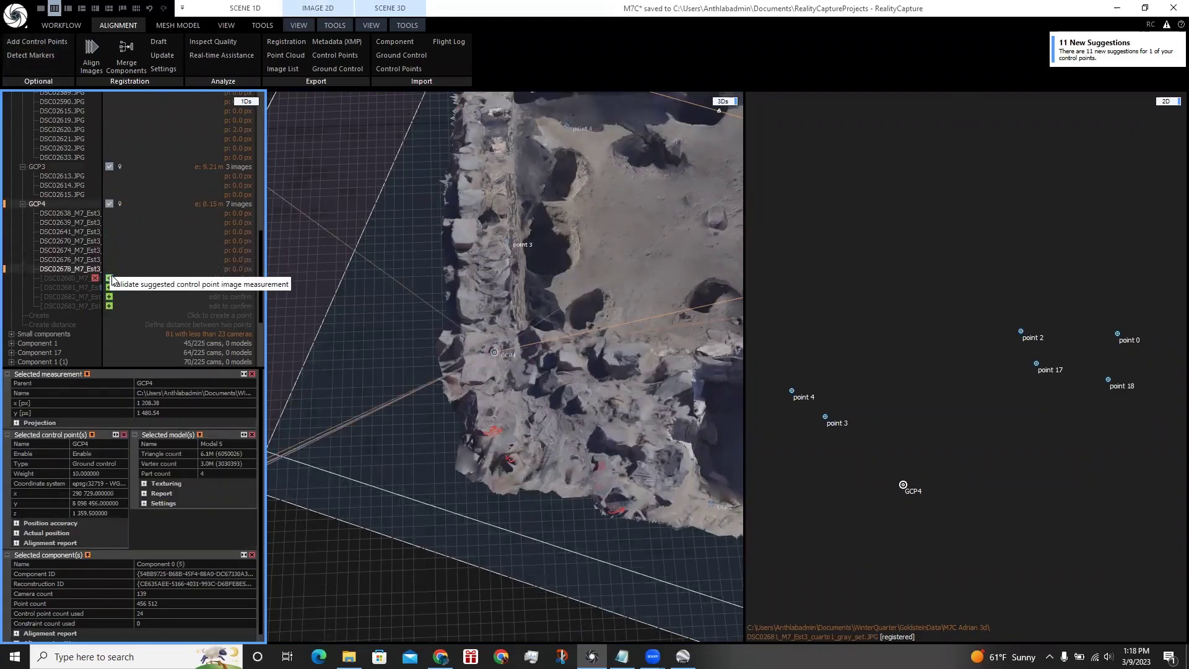
click(109, 277)
click(109, 287)
click(108, 297)
click(109, 306)
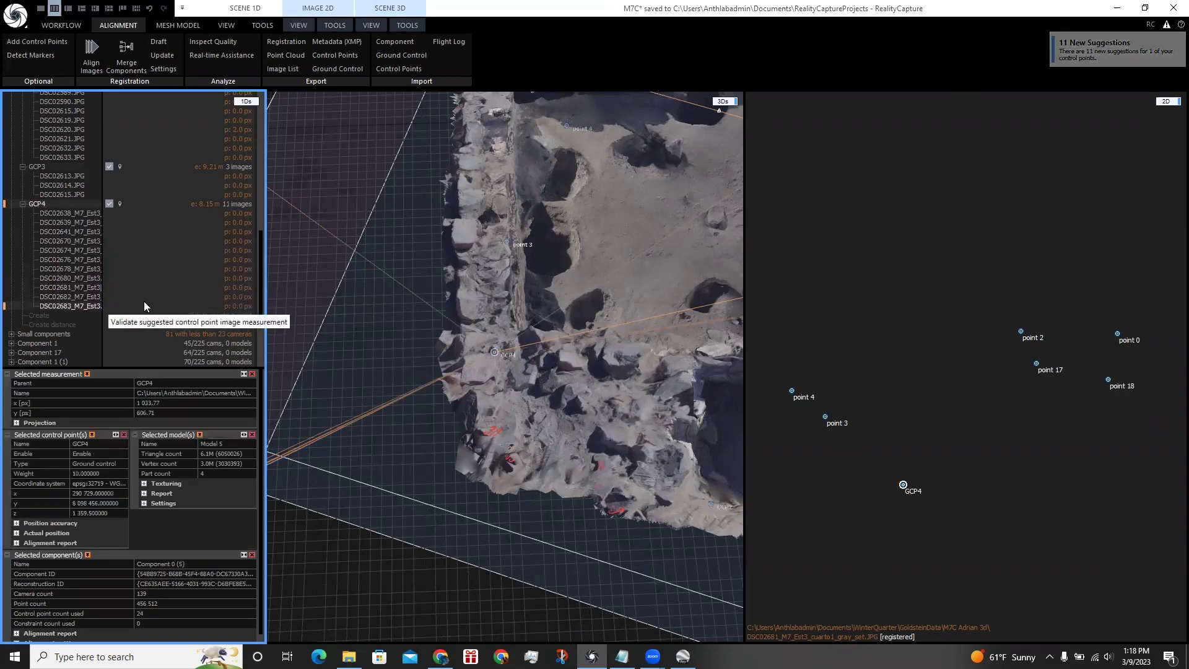
drag(289, 284, 532, 286)
scroll(523, 311, down, 3)
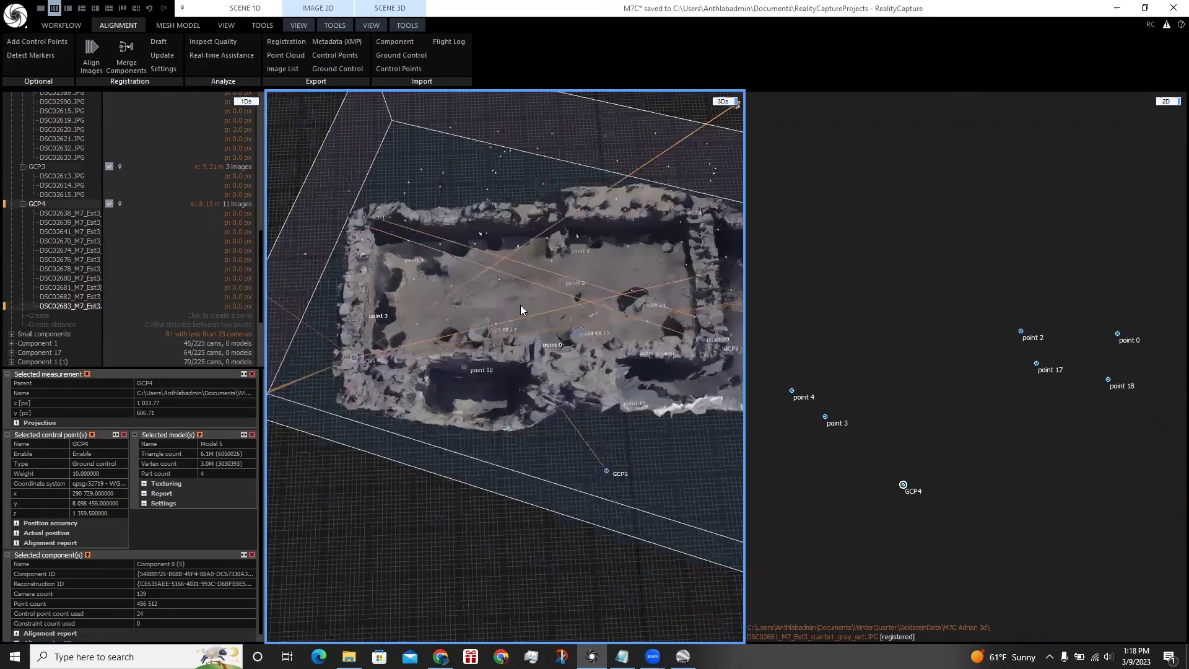
Step: Update the alignment using the control points, then reset the ground
click(163, 55)
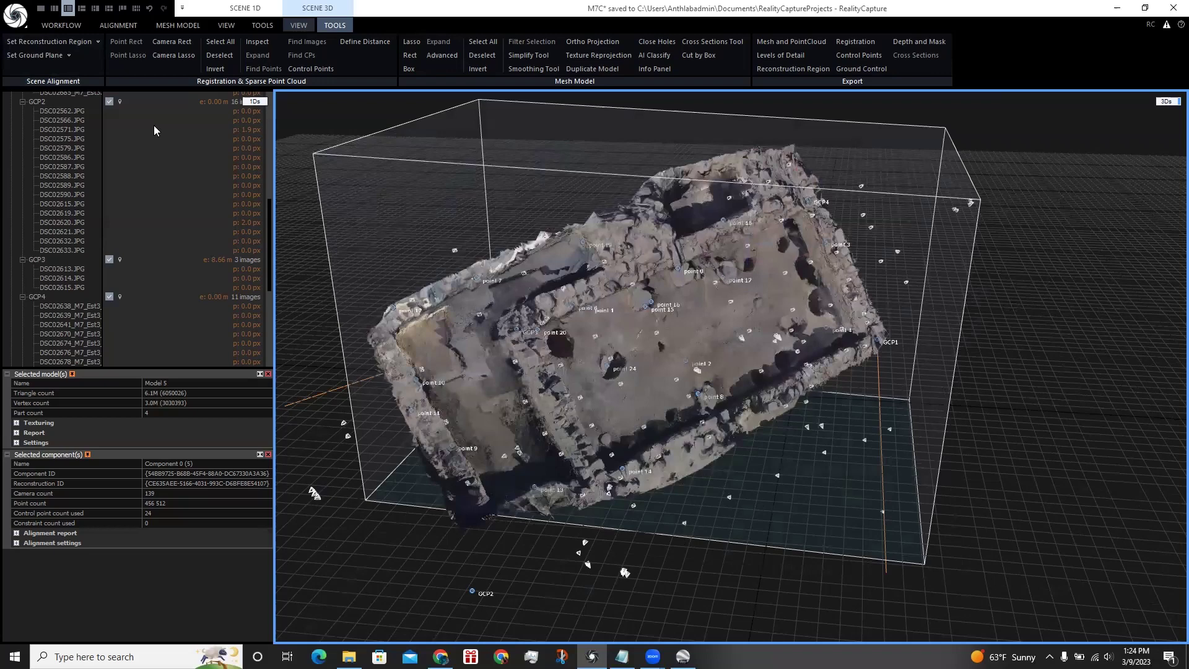
click(61, 55)
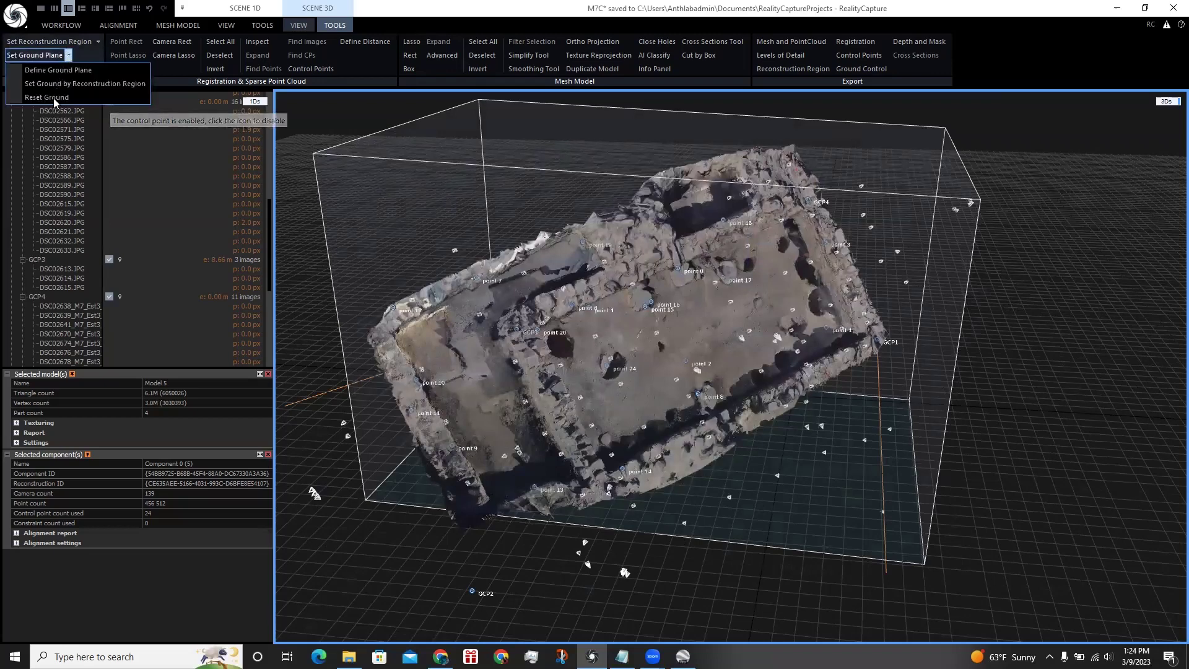
click(54, 97)
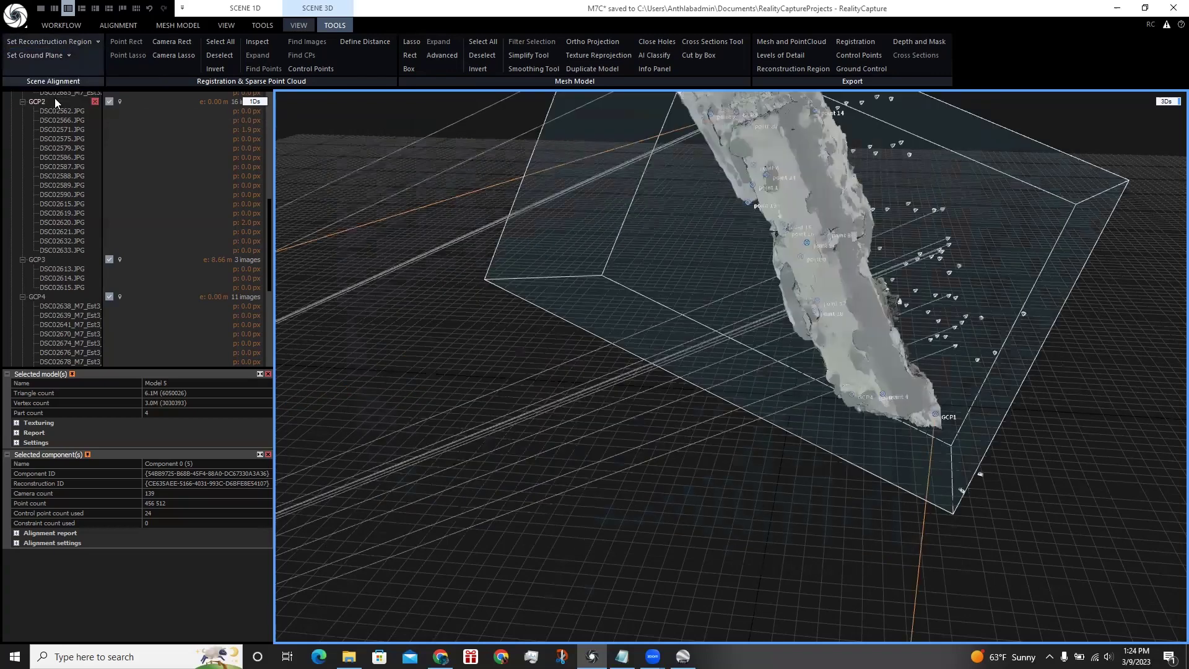
Step: Define a new ground plane, rotating the gizmo so the excavation sits level
click(67, 62)
click(67, 64)
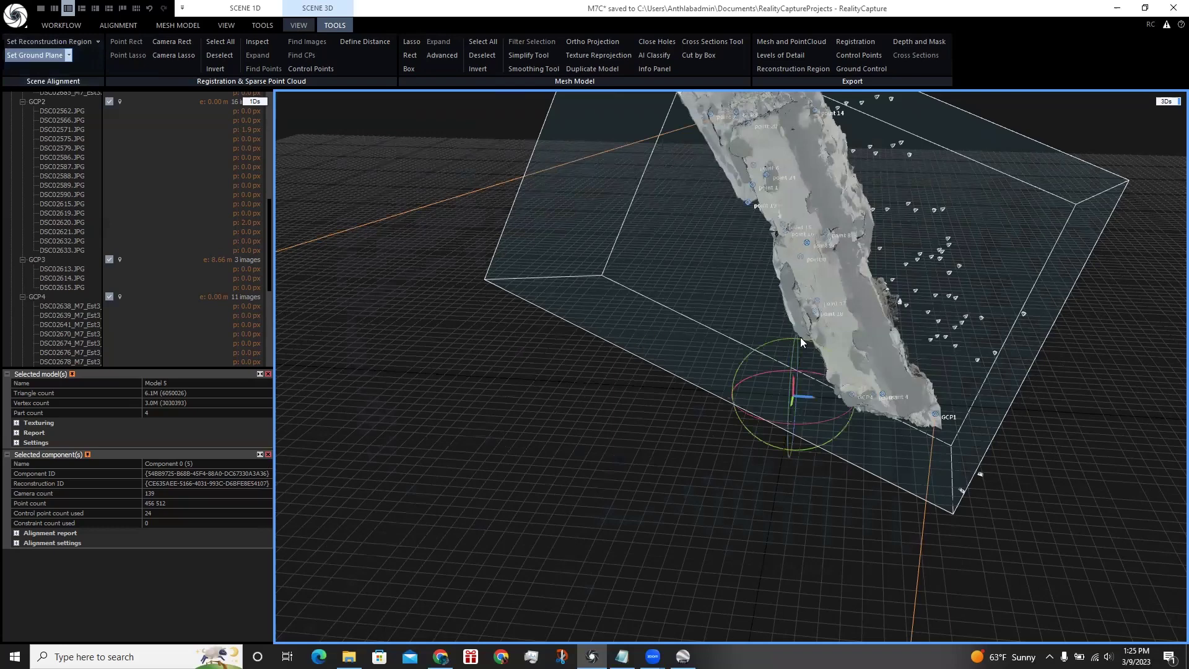
mouse_move(799, 338)
mouse_down()
mouse_move(718, 328)
mouse_move(789, 353)
mouse_move(788, 424)
mouse_move(806, 344)
mouse_up()
click(60, 55)
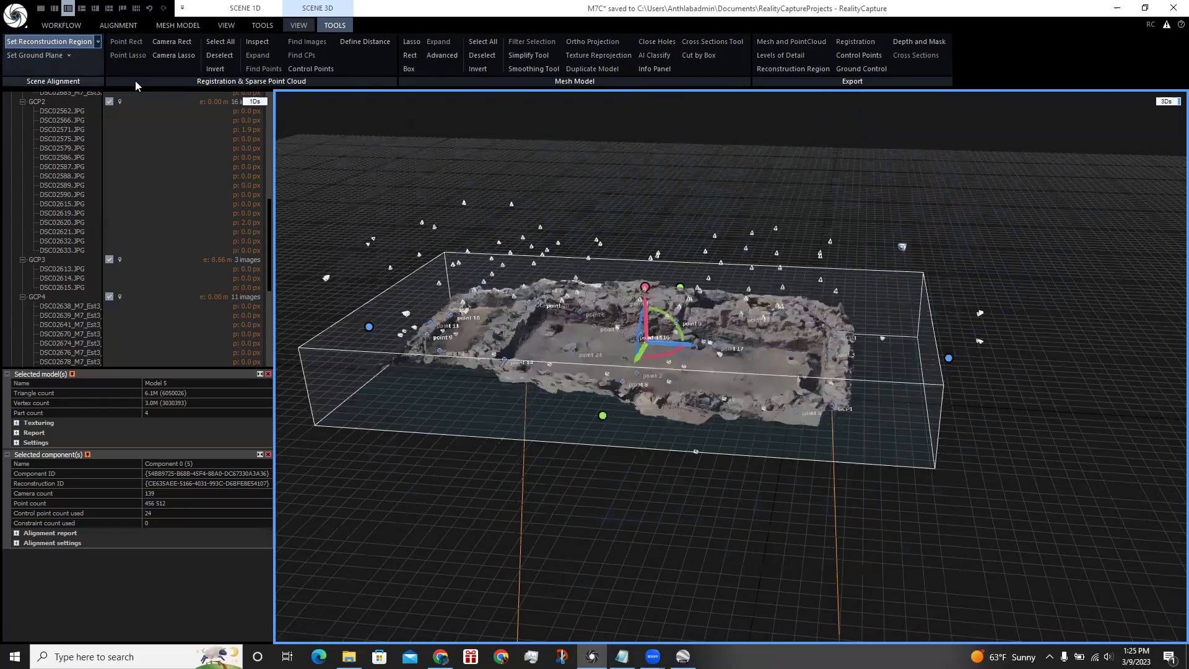
scroll(648, 360, up, 3)
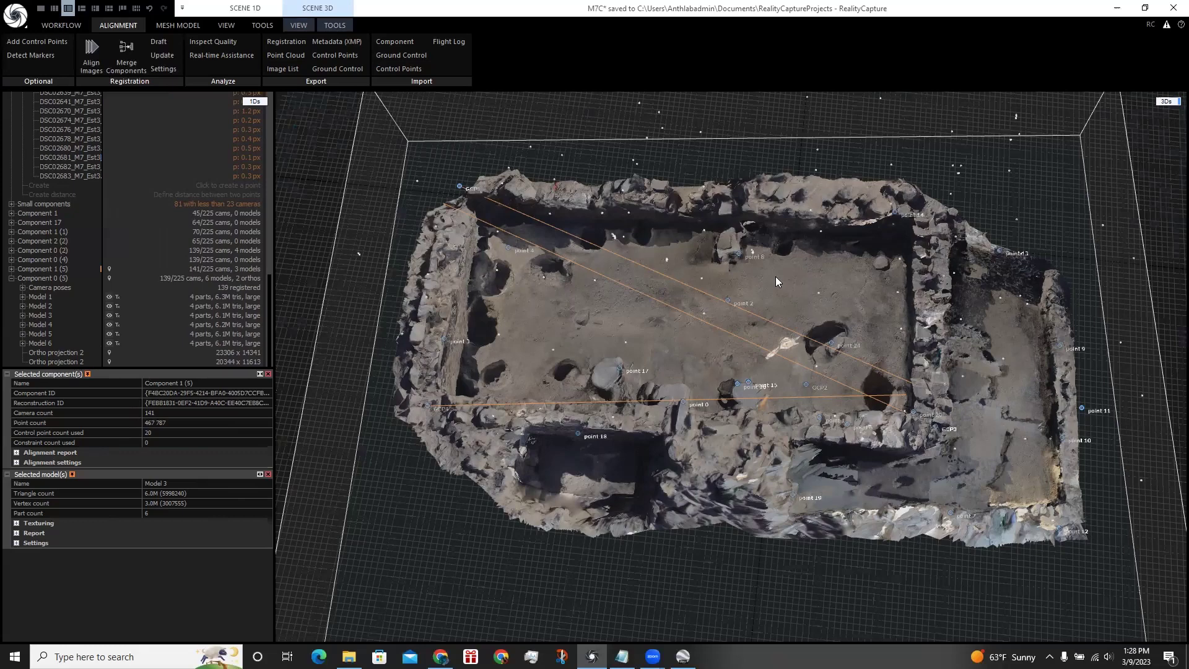
Step: Use a two-pane layout with a satellite Map below the 3D view, zoomed onto the markers
click(81, 9)
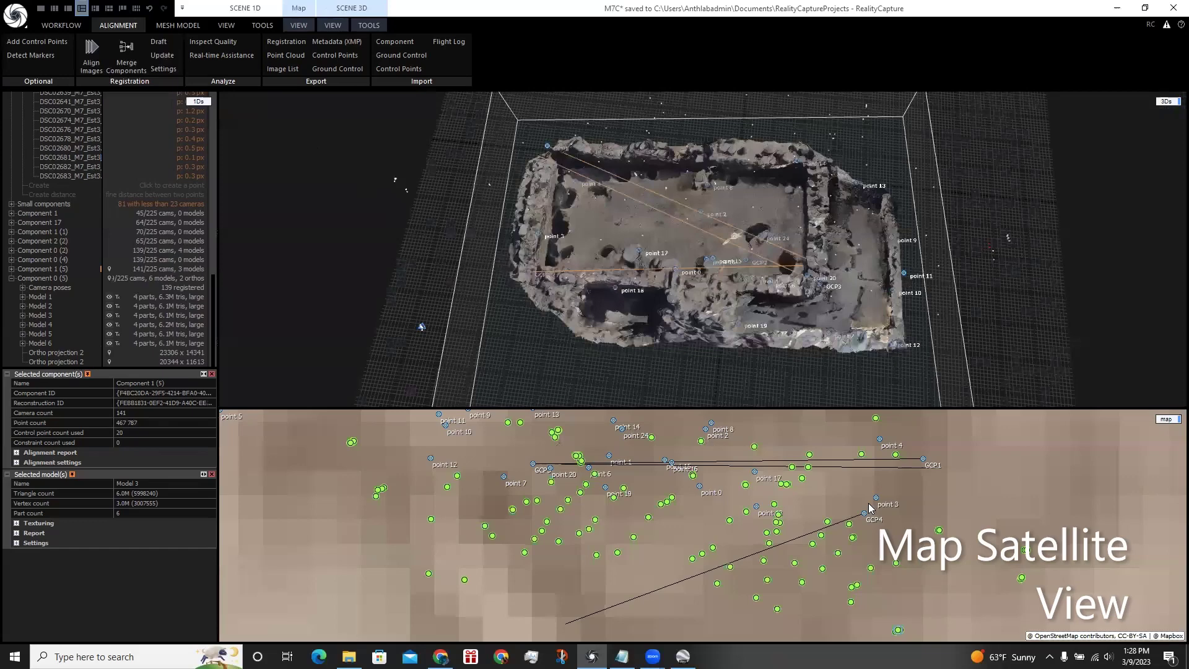
click(1156, 441)
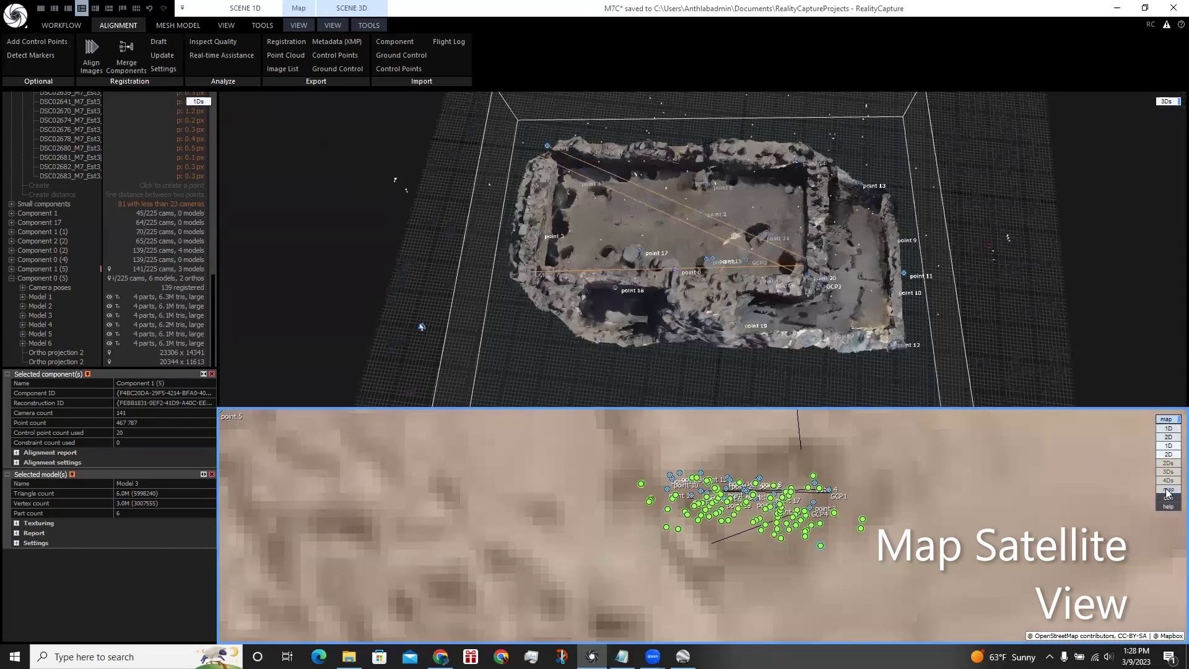
scroll(903, 507, up, 1)
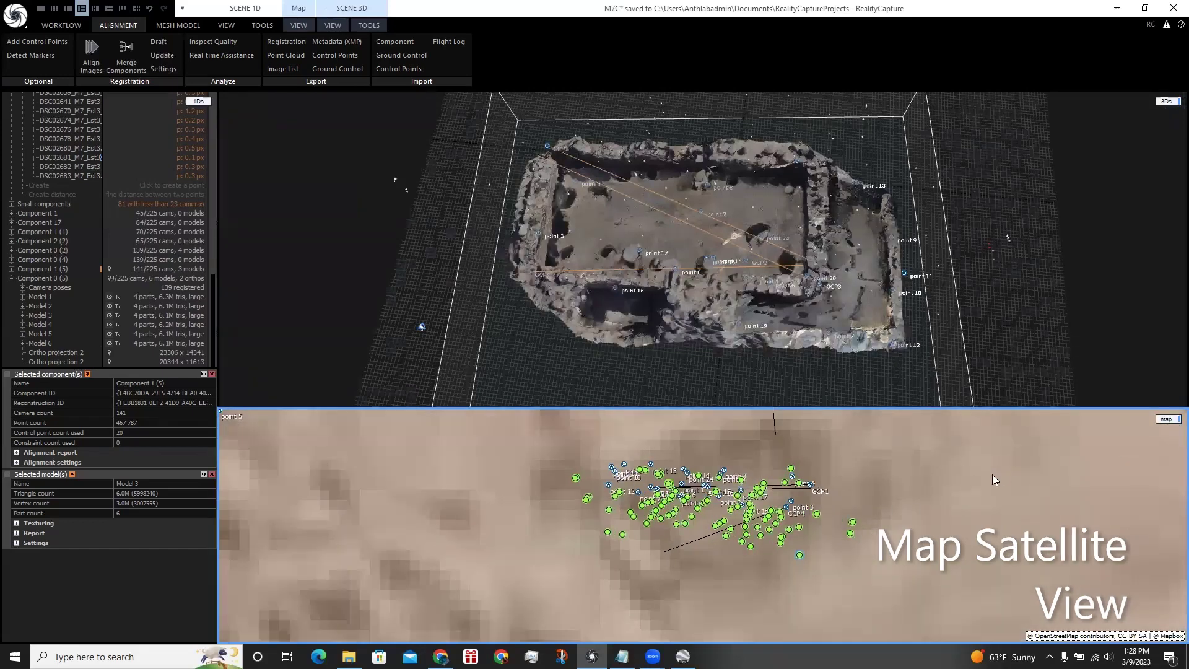
scroll(754, 481, up, 1)
scroll(754, 480, down, 1)
scroll(750, 473, up, 2)
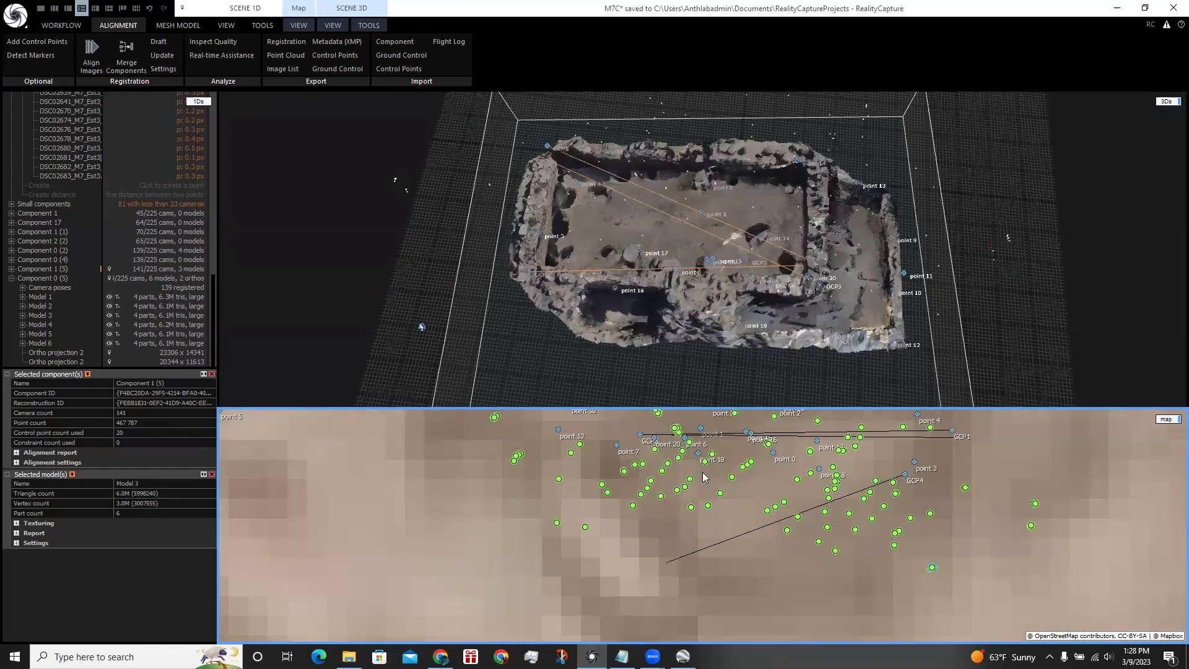
scroll(702, 472, down, 1)
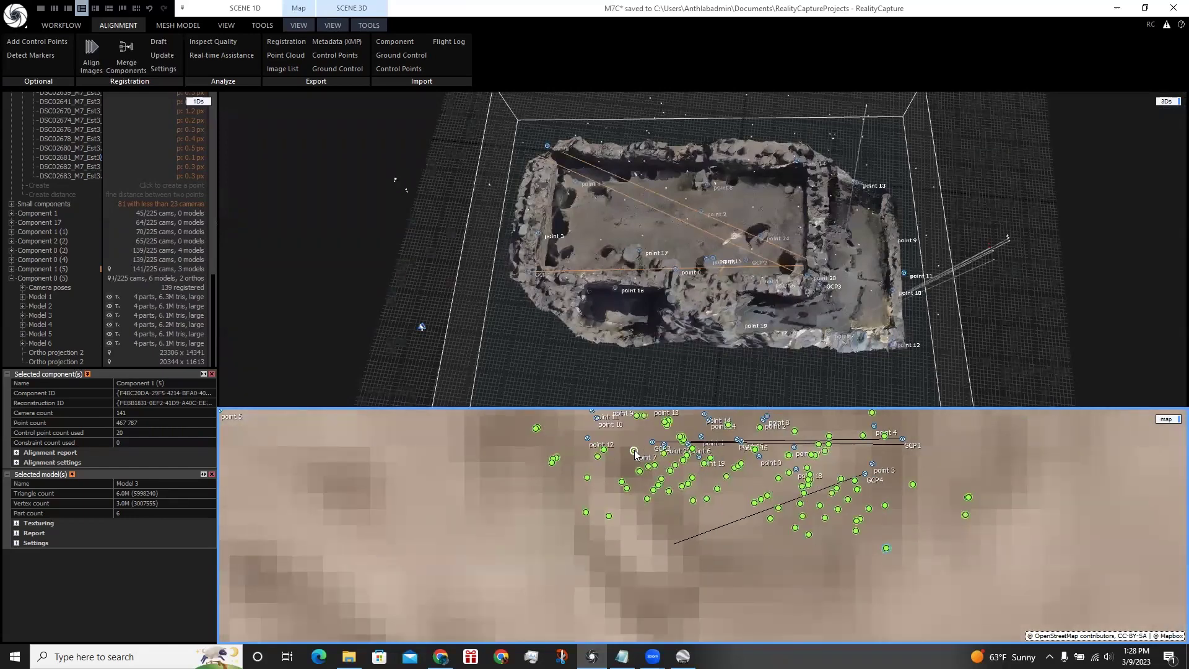
scroll(879, 505, down, 2)
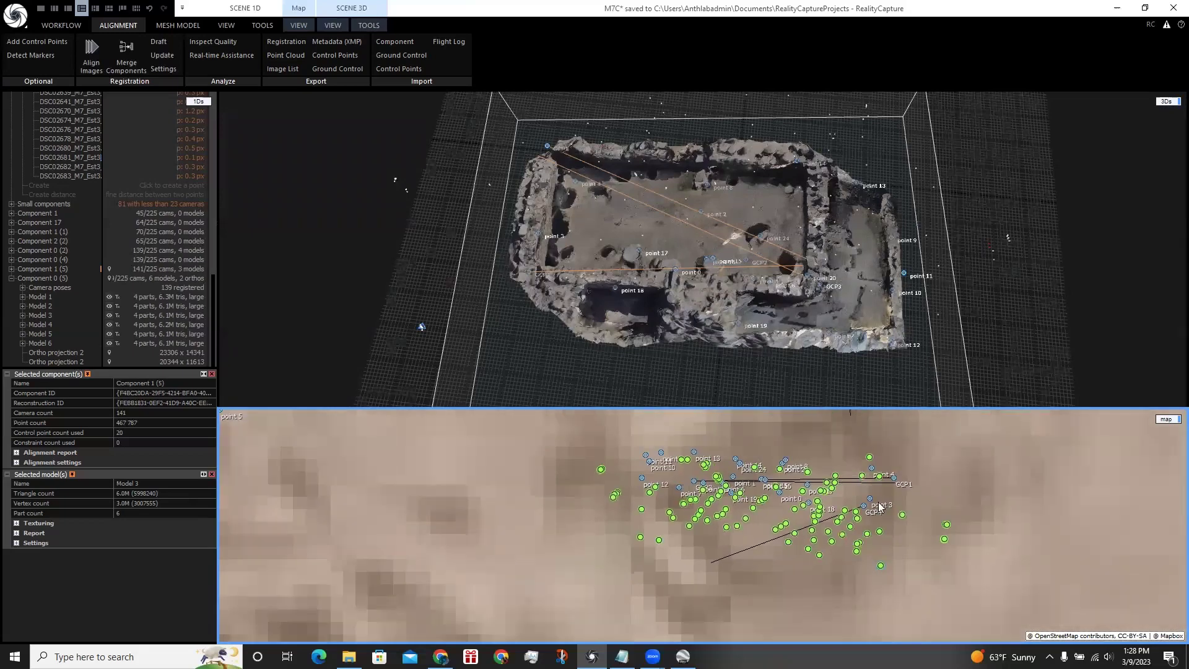
scroll(880, 505, up, 3)
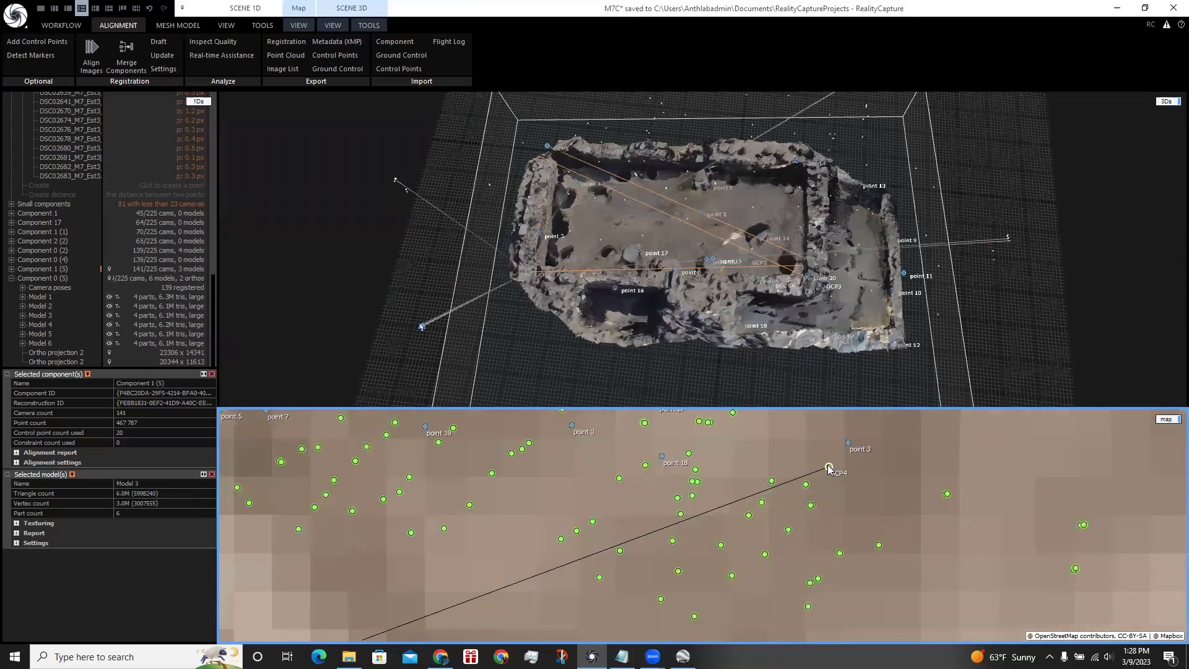
scroll(827, 464, down, 4)
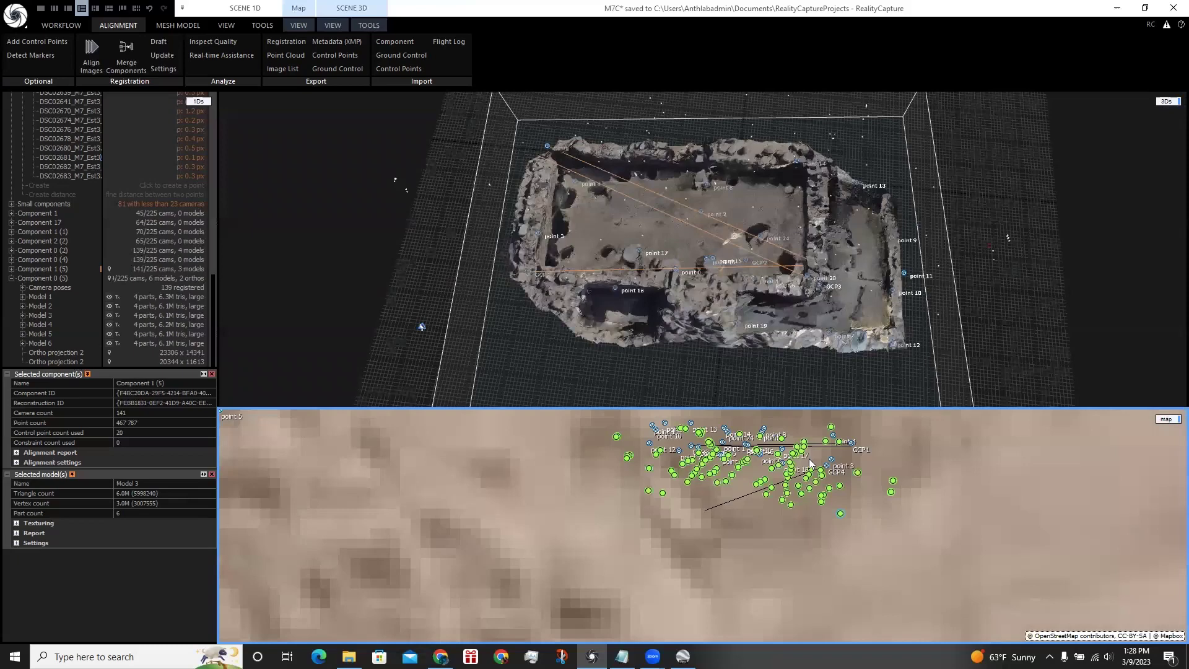
click(734, 237)
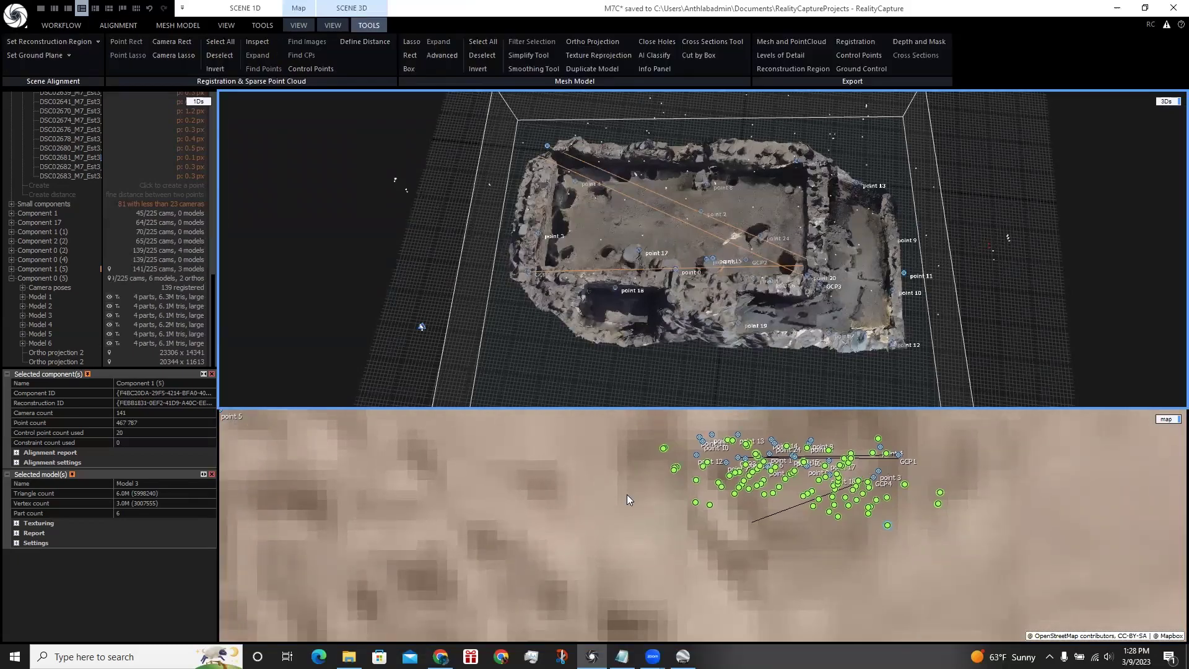
Step: Confirm Mapbox Satellite as the map provider and bring up mapbox.com in Chrome
click(309, 26)
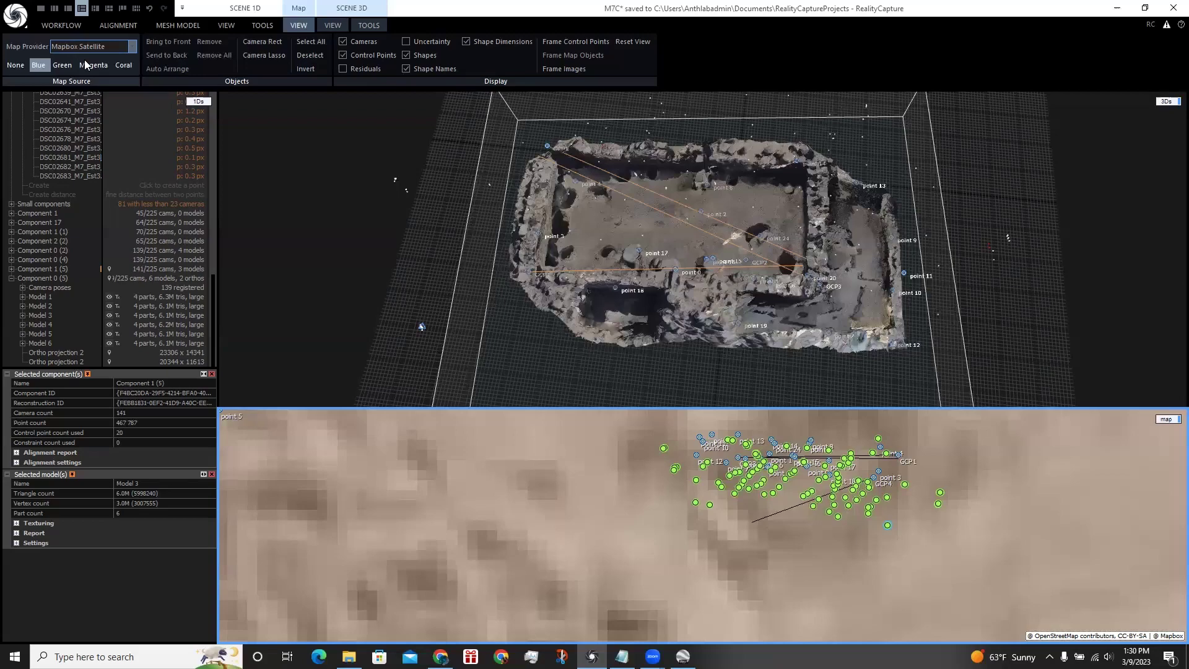
click(440, 656)
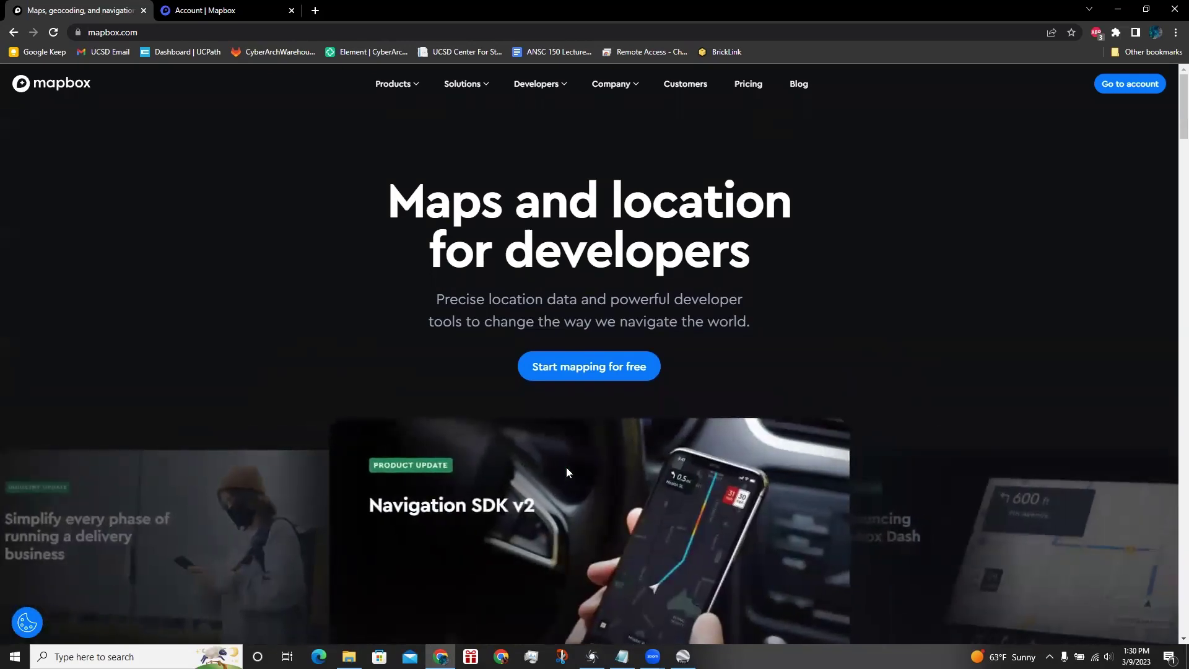
Step: View the Mapbox account's default access token, then return to RealityCapture's satellite map
click(203, 8)
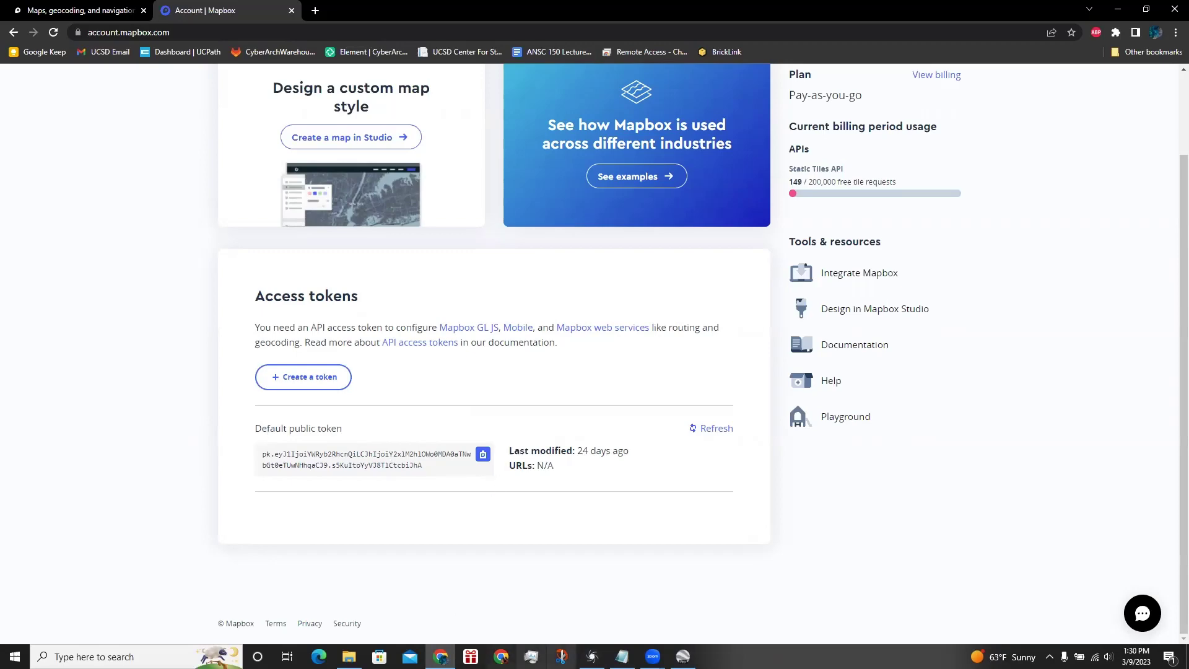
click(591, 657)
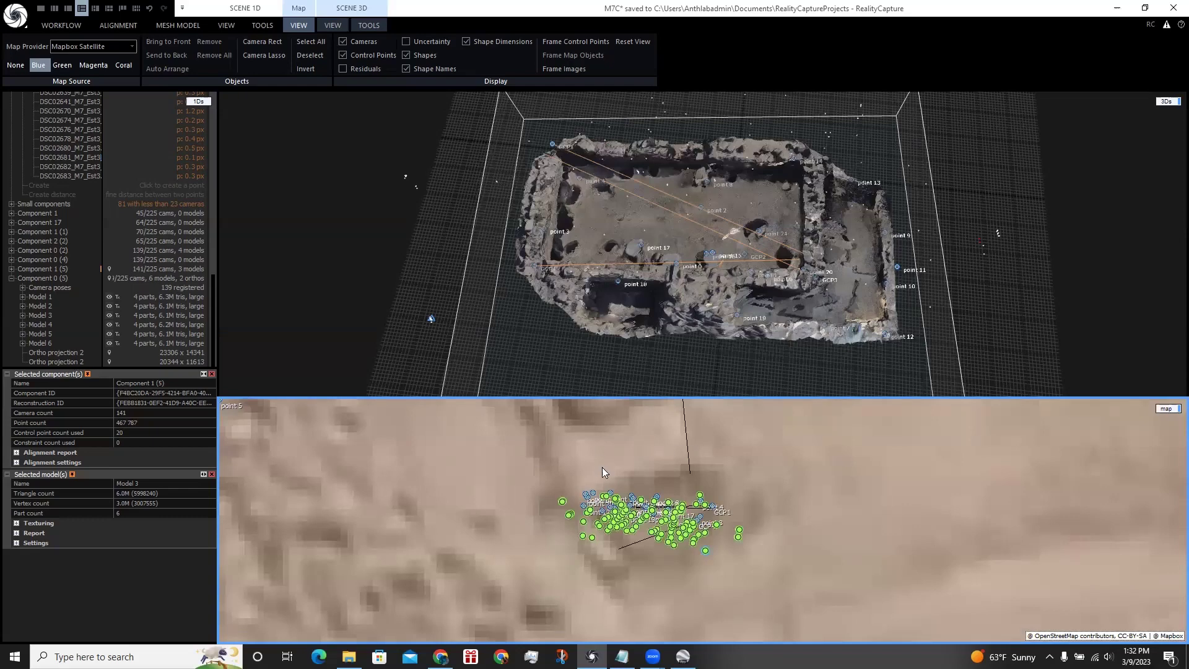
drag(660, 469, 672, 464)
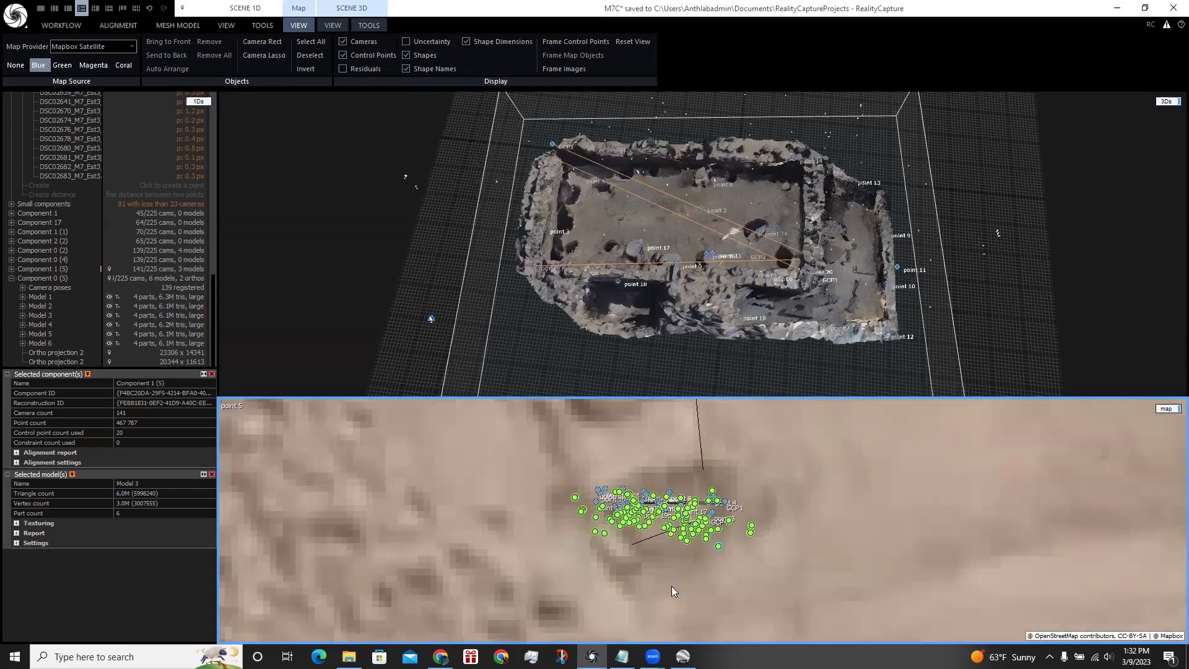
key(alt+Tab)
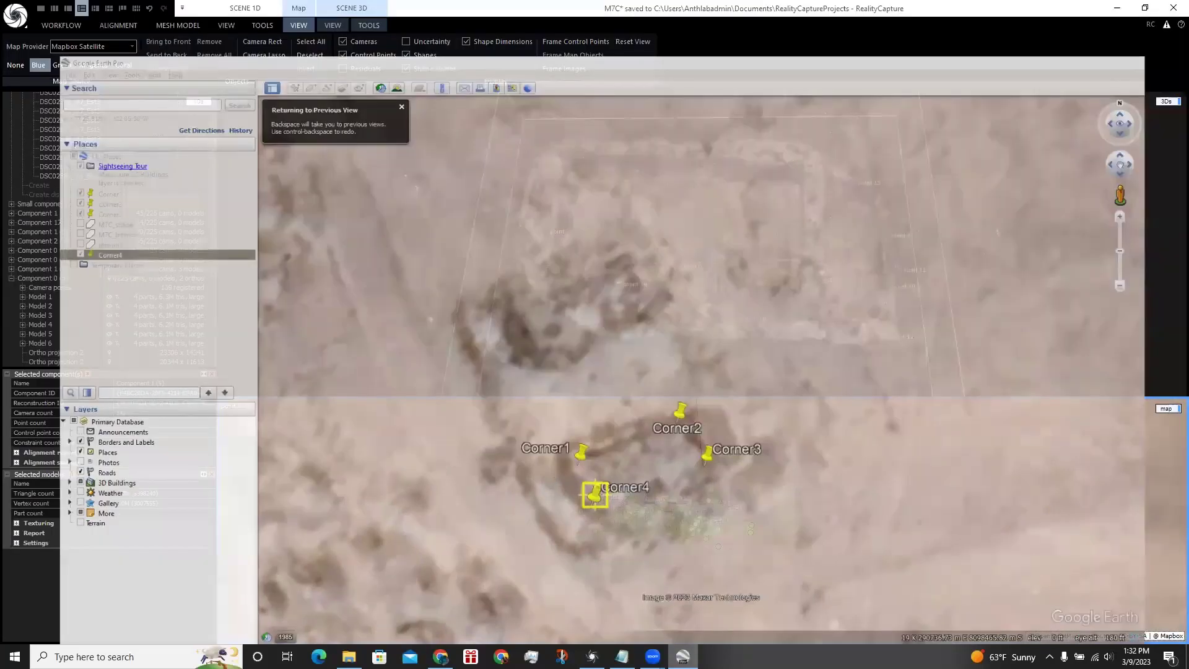